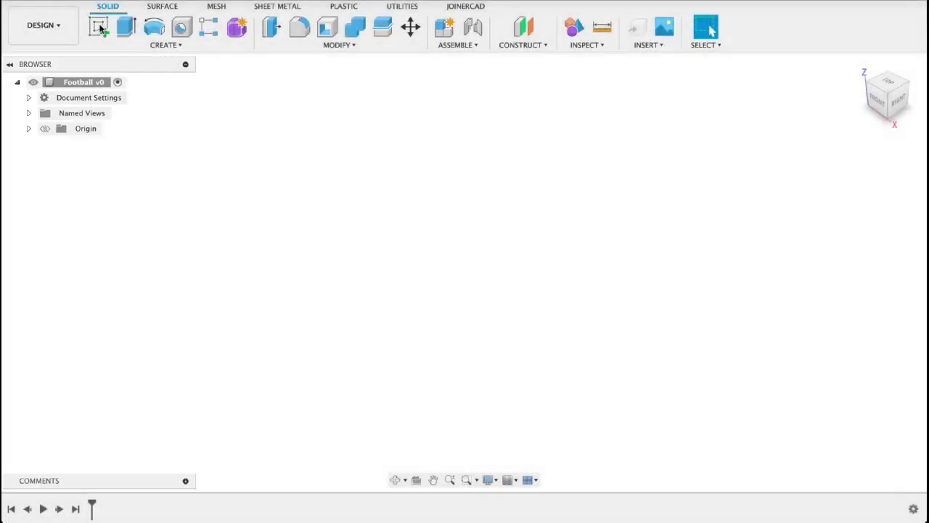
Start a sketch on the XY plane and draw a circumscribed six-sided polygon near the origin with an inner radius of about 17 mm.
left_click(101, 28)
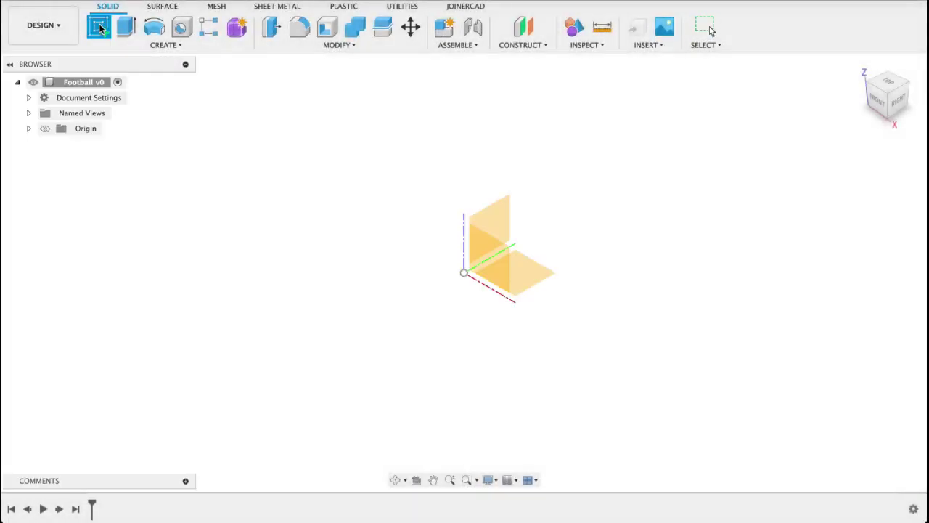
left_click(536, 270)
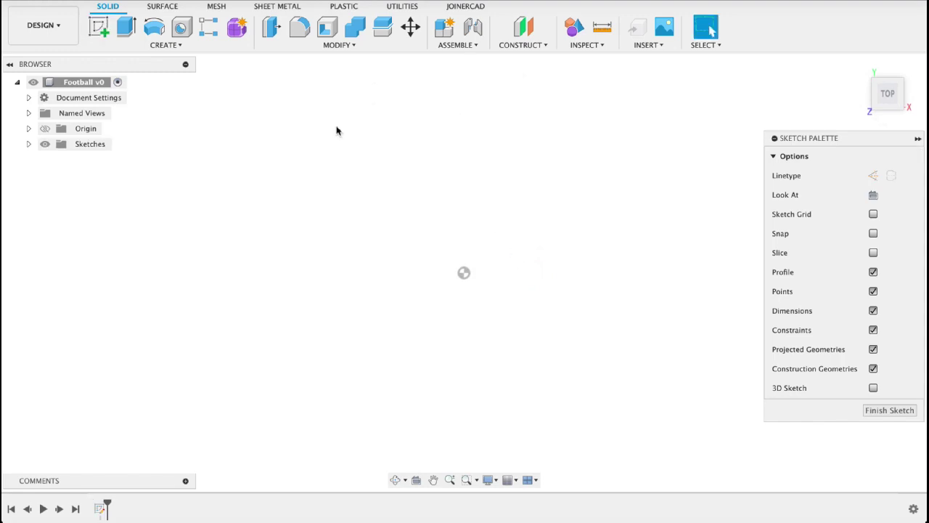
left_click(176, 45)
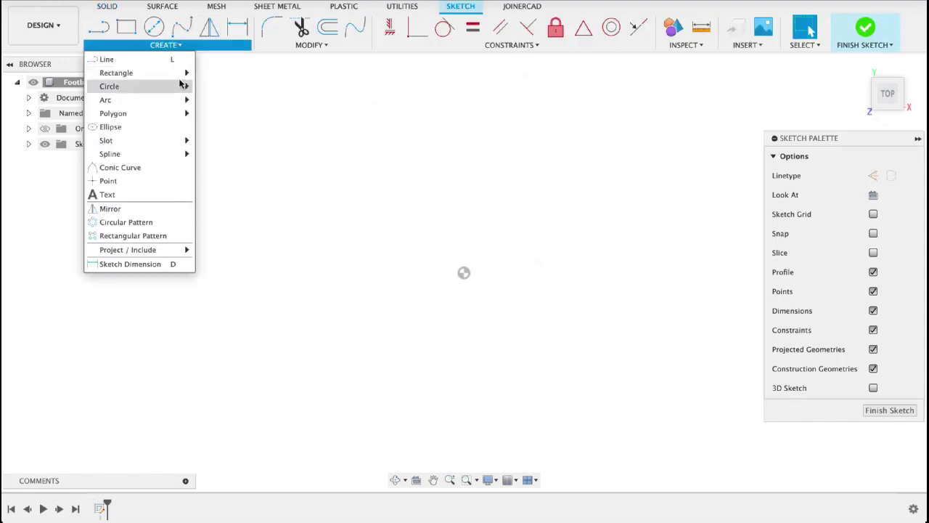
mouse_move(182, 113)
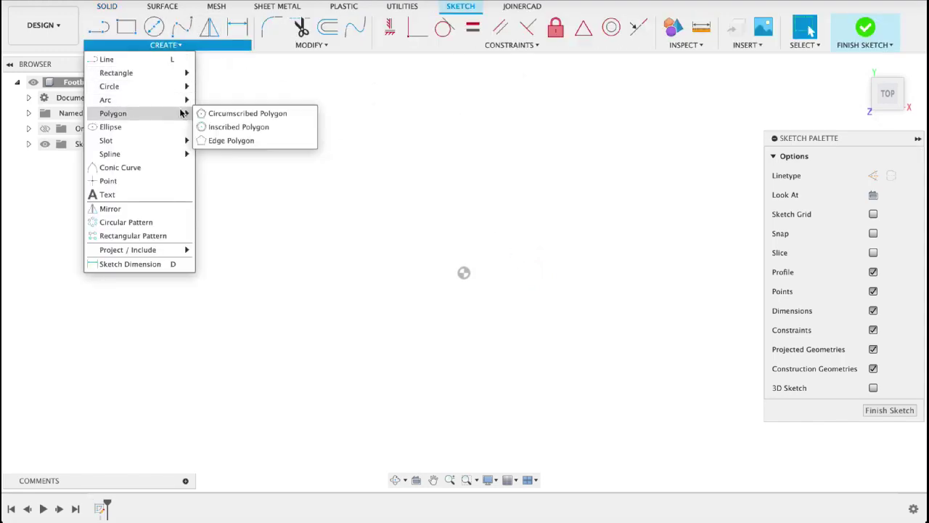
left_click(226, 117)
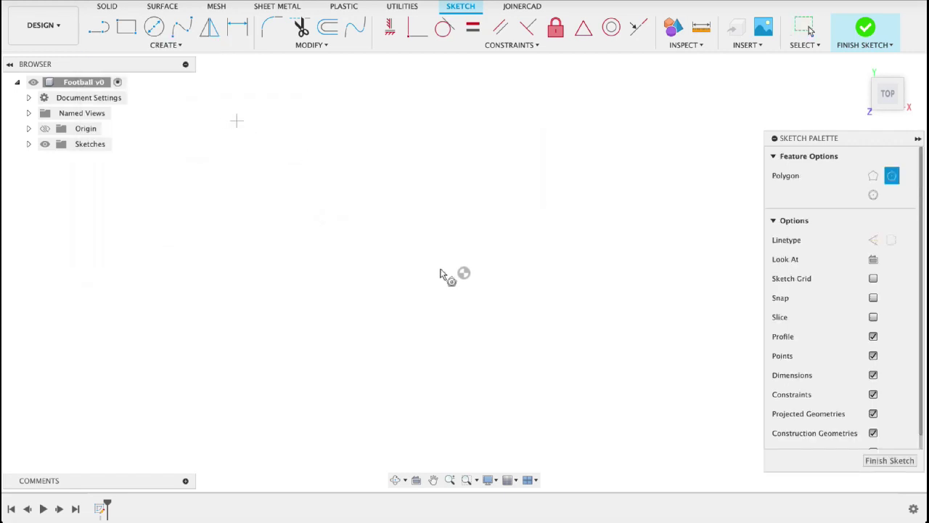
left_click(465, 275)
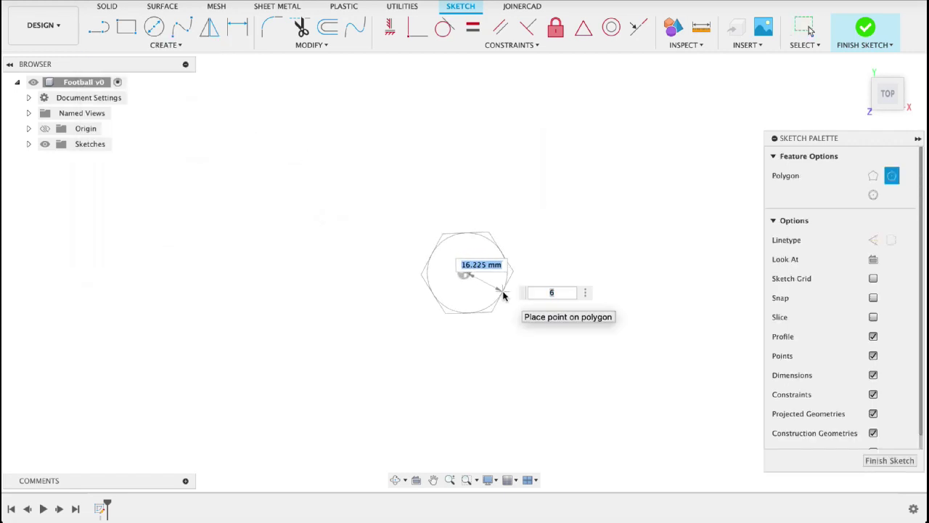
key("Tab")
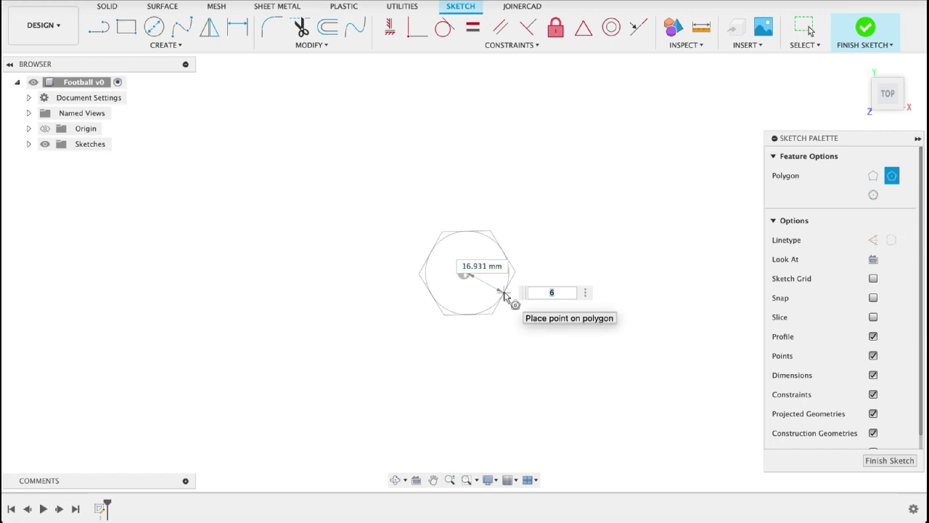
key("Return")
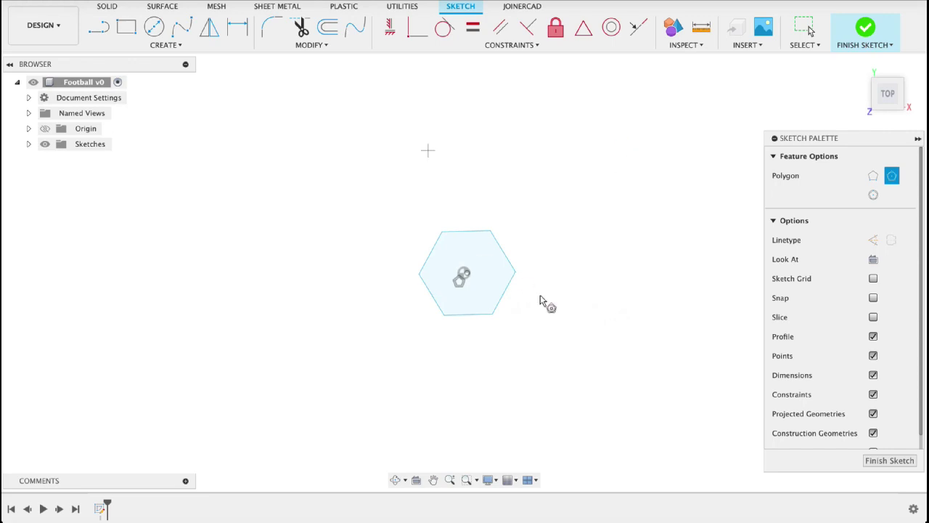
Draw a circumscribed five-sided polygon to the right of the hexagon with an inner radius of about 17 mm.
left_click(614, 273)
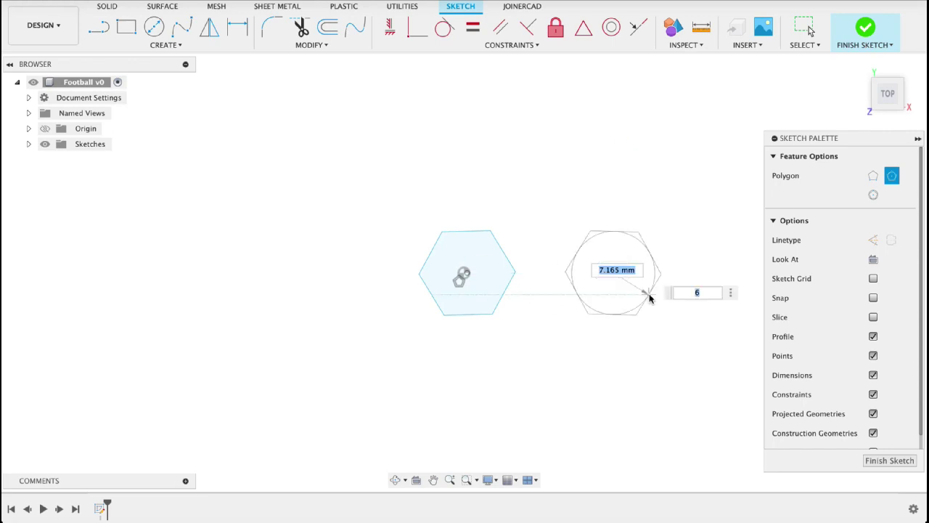
key("Tab")
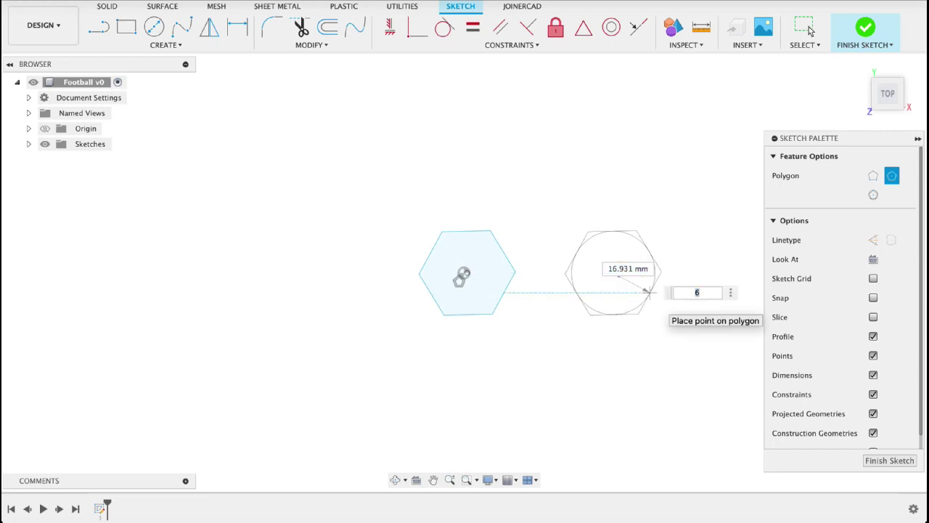
type("5")
key("Return")
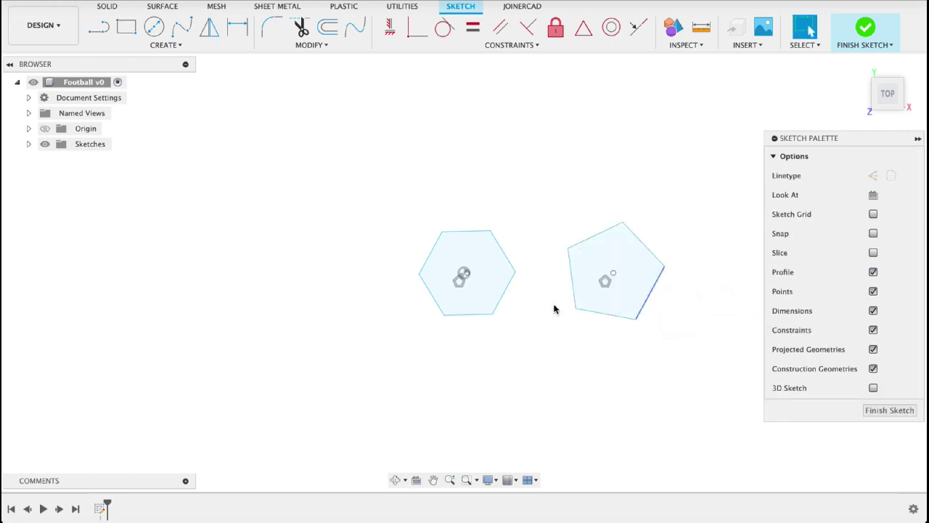
Constrain the bottom edges of the pentagon and the hexagon to be horizontal.
middle_click_drag(545, 168, 479, 151)
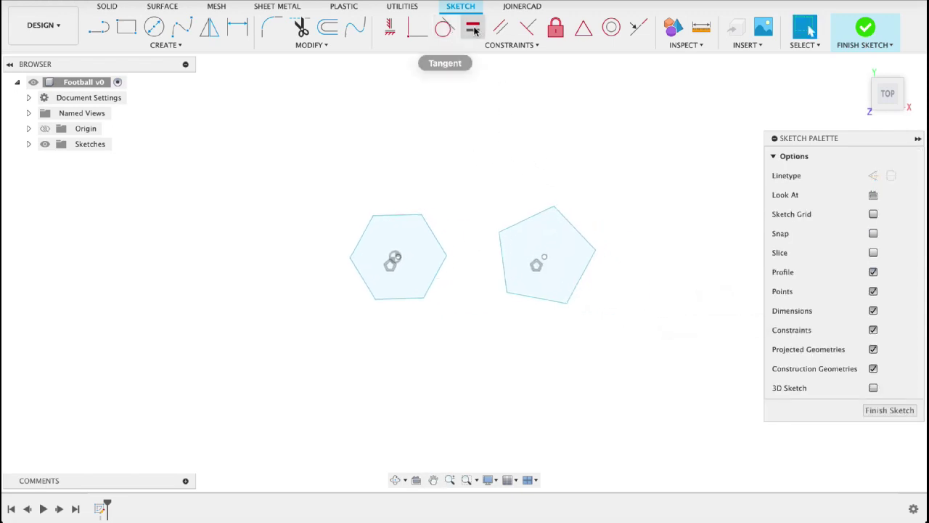
left_click(400, 30)
left_click(528, 299)
left_click(400, 301)
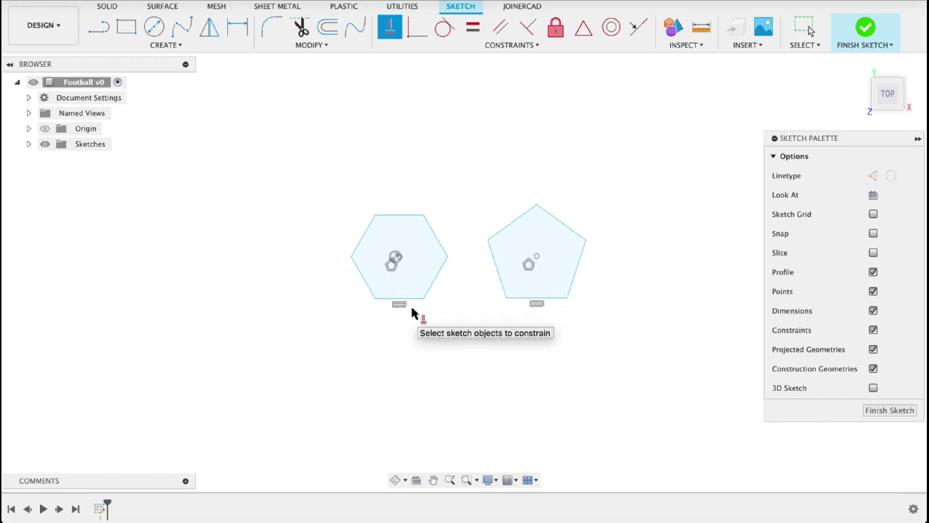
Apply an Equal constraint between the bottom edge of the pentagon and the bottom edge of the hexagon.
left_click(472, 28)
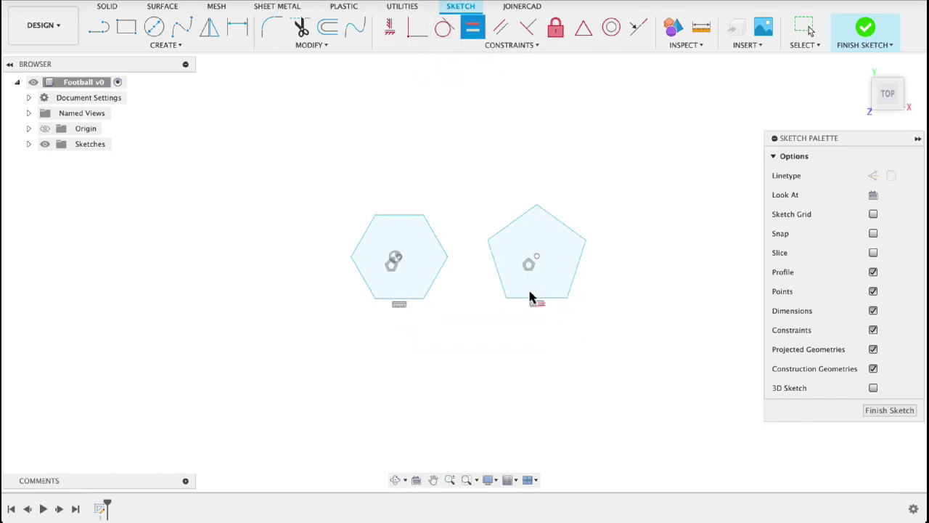
left_click(530, 299)
left_click(414, 299)
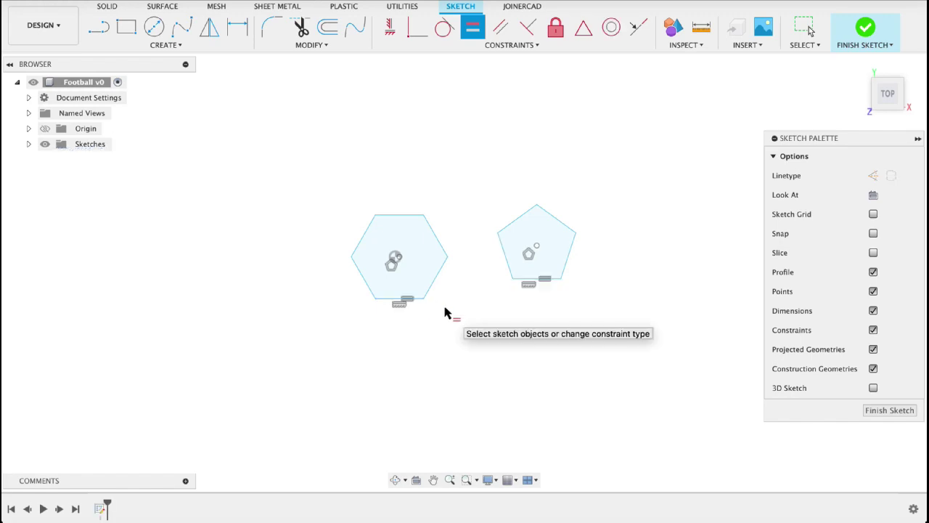
Dimension the hexagon's bottom edge to 50 mm.
key("d")
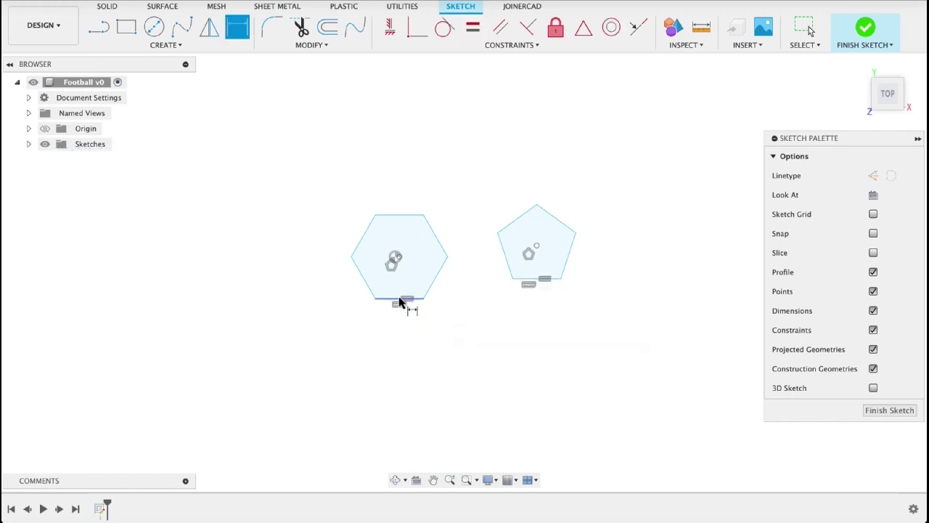
left_click(401, 299)
left_click(404, 358)
type("50")
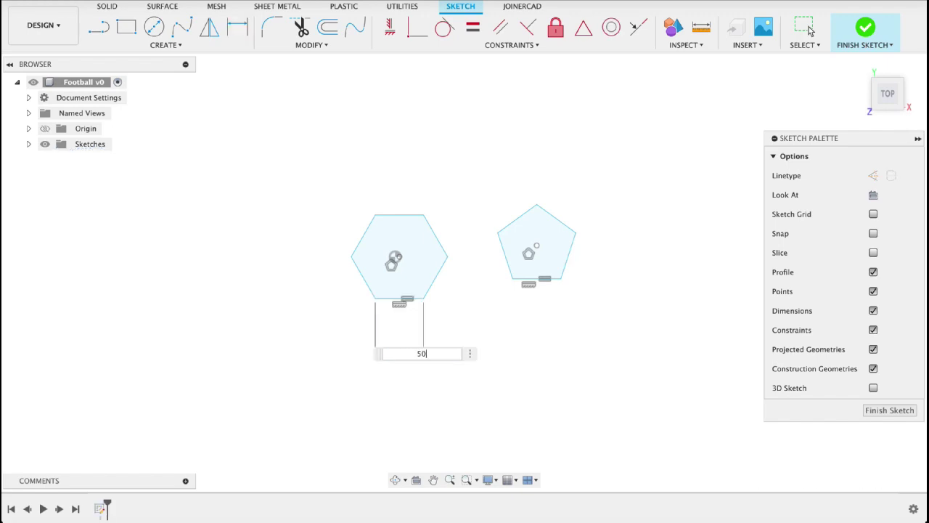
key("Return")
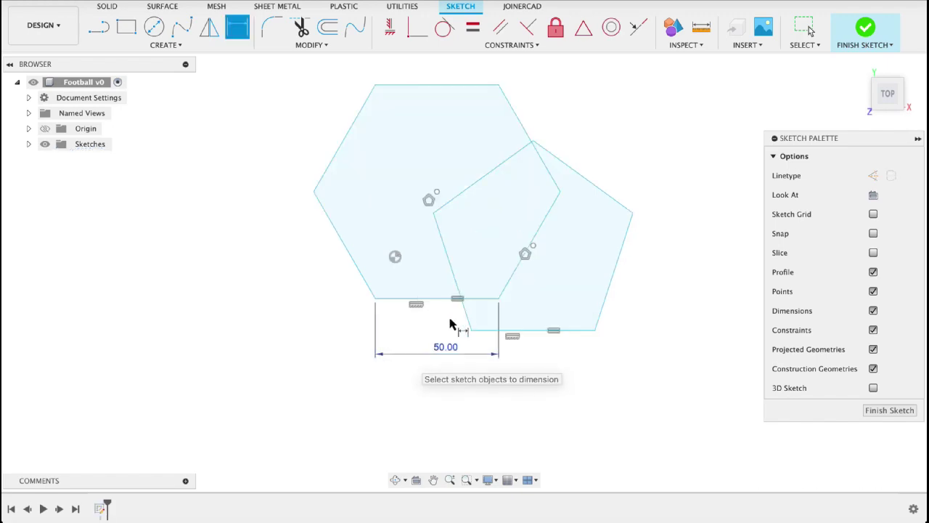
Move the hexagon by its center point to the left, clear of the pentagon, and finish the sketch.
scroll(349, 260, "down", 3)
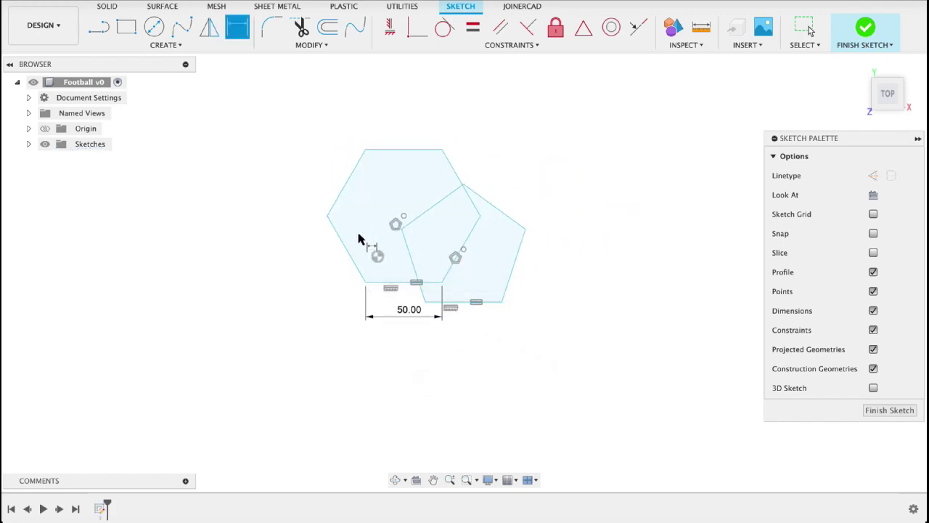
key("Escape")
left_click_drag(404, 220, 308, 230)
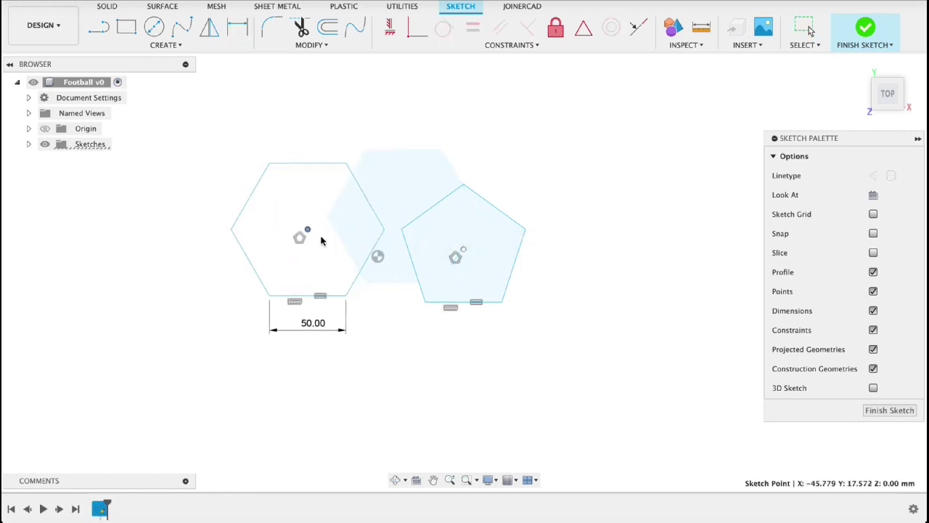
left_click(877, 412)
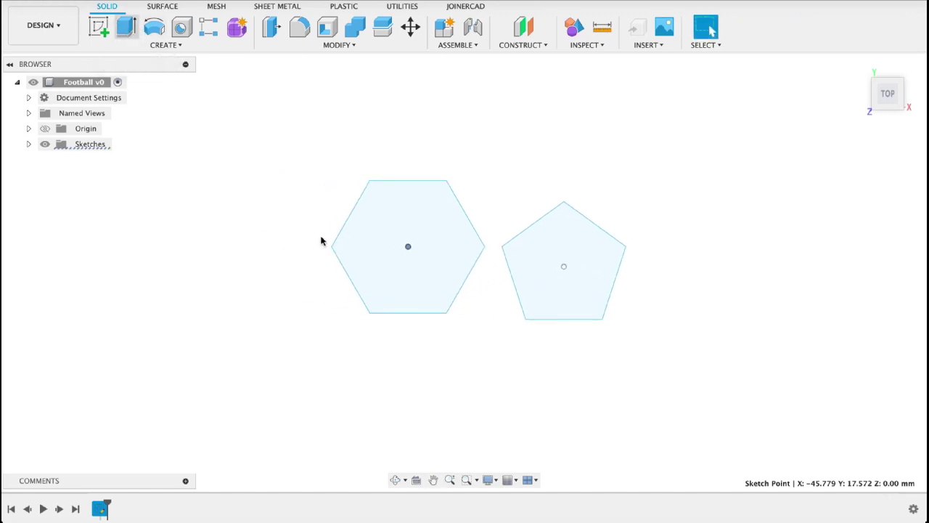
Extrude the hexagon and pentagon profiles 1 mm as new bodies.
key("e")
left_click(373, 281)
left_click(533, 299)
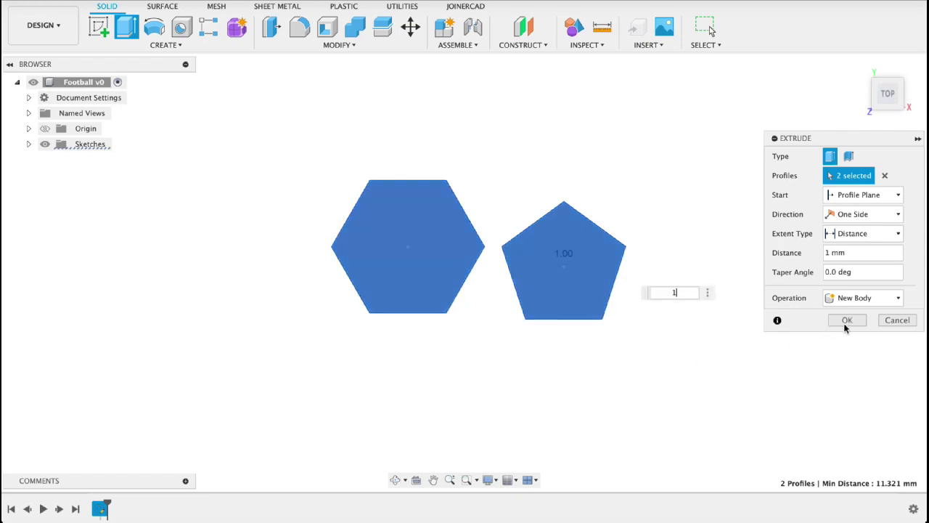
left_click(846, 321)
Create separate components from the hexagon body and the pentagon body.
middle_click_drag(782, 203, 761, 199, "shift")
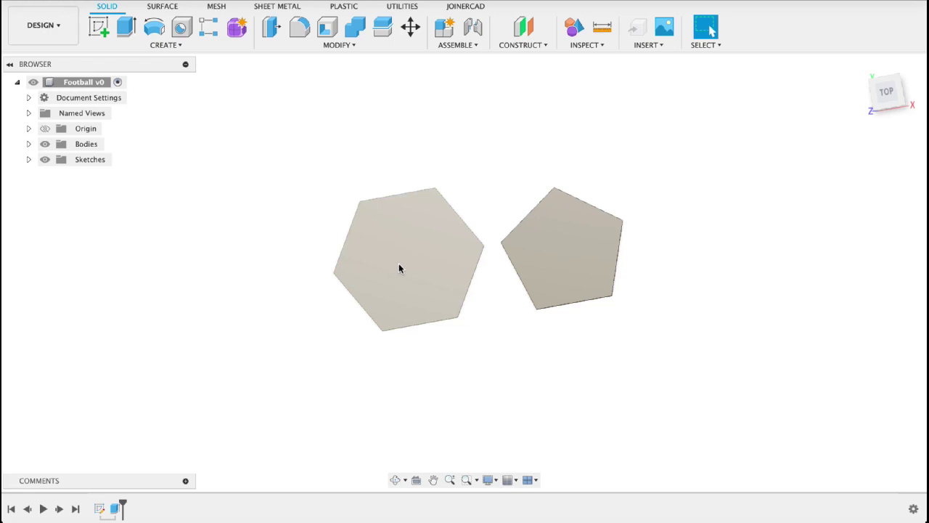
left_click(29, 144)
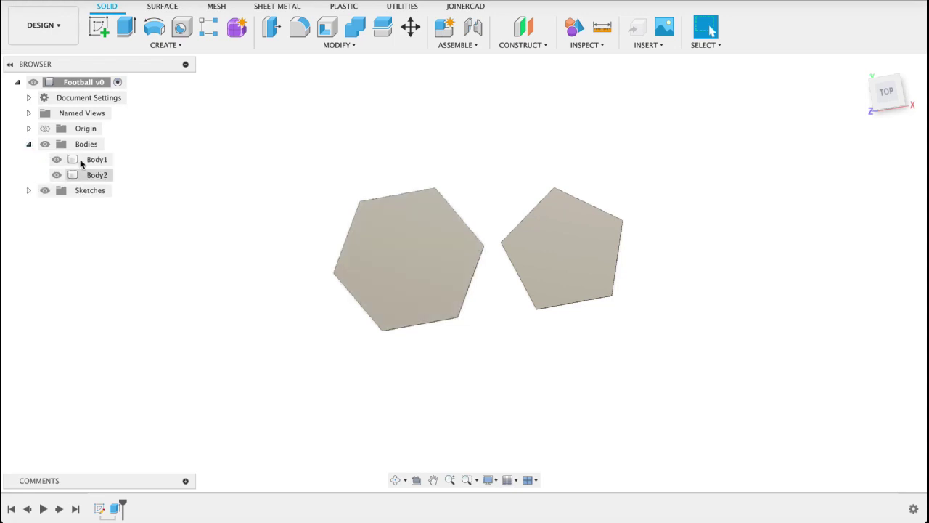
right_click(85, 159)
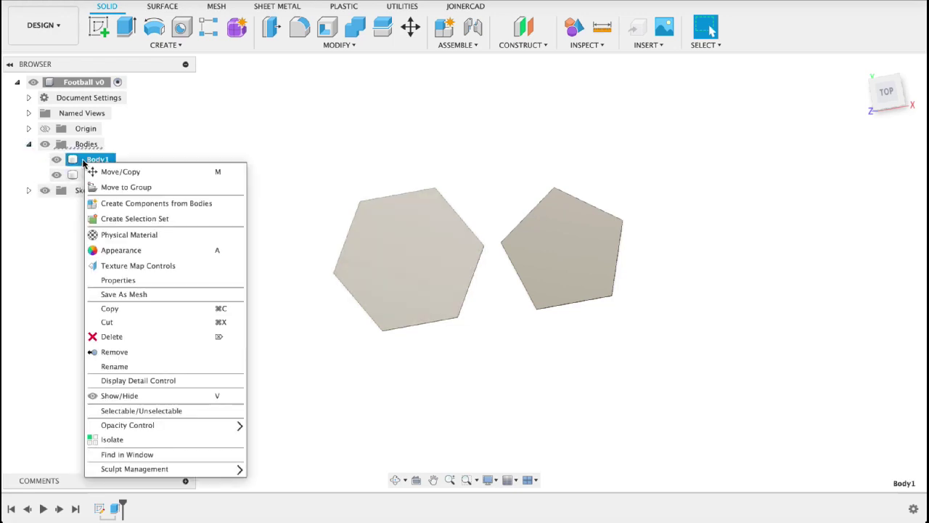
left_click(128, 210)
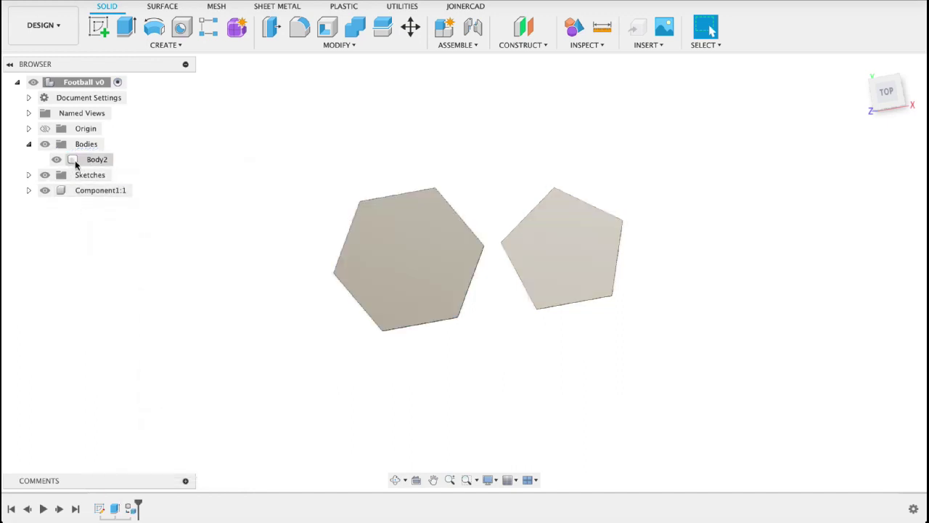
right_click(77, 163)
left_click(111, 206)
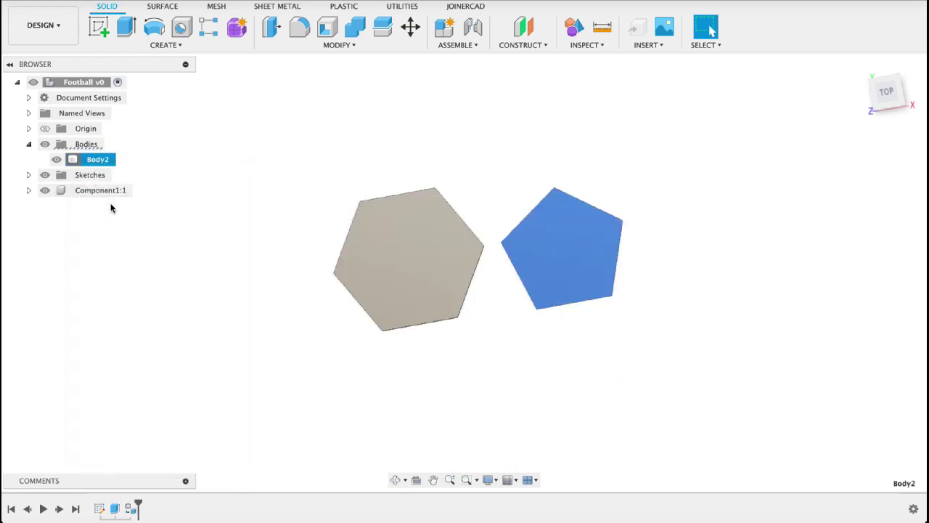
left_click(481, 219)
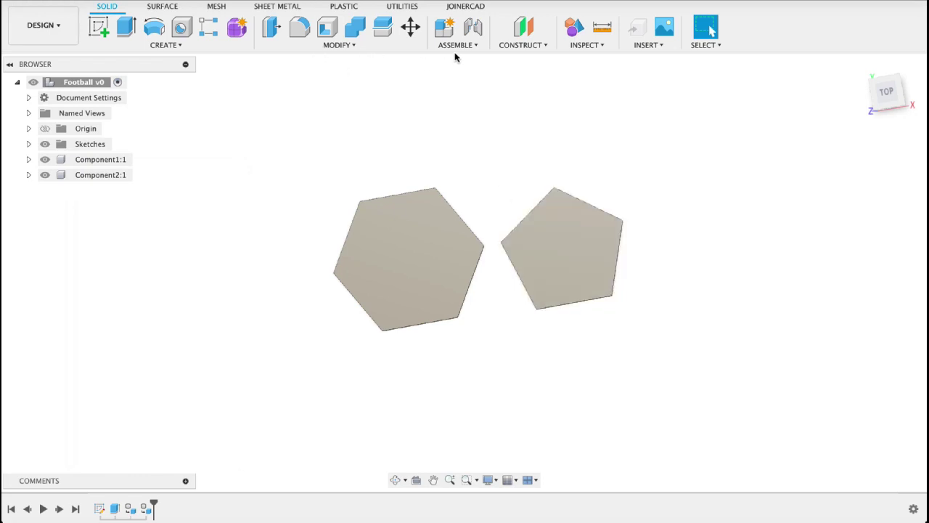
Join the pentagon's lower-left edge midpoint to the hexagon's lower-right edge midpoint with a revolute joint.
left_click(472, 29)
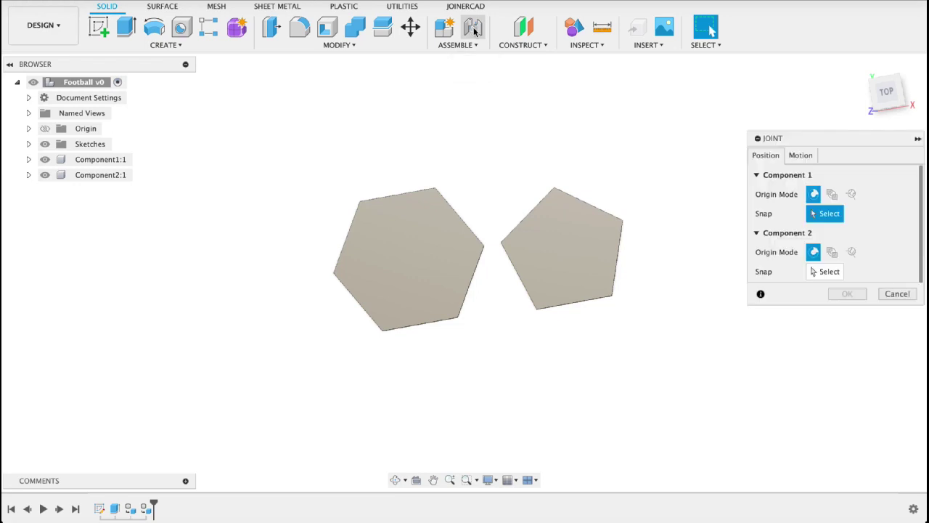
left_click(810, 157)
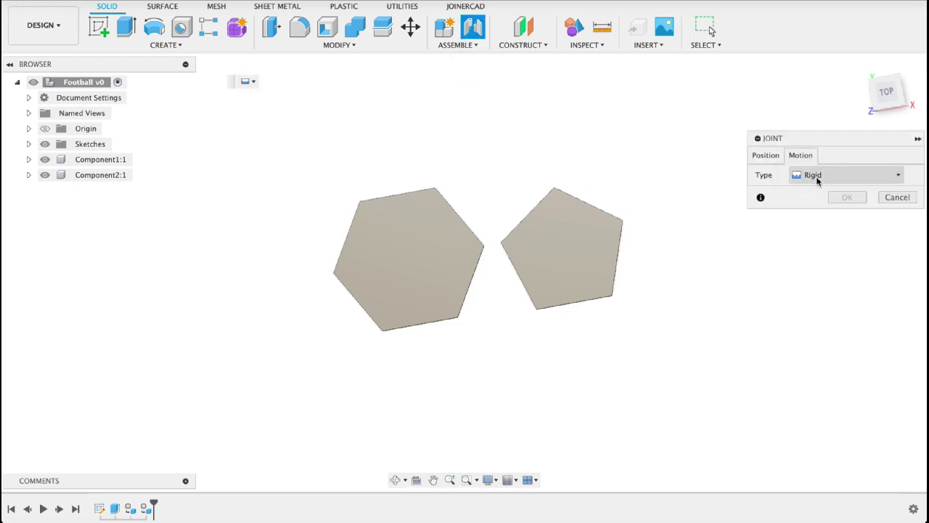
left_click(818, 176)
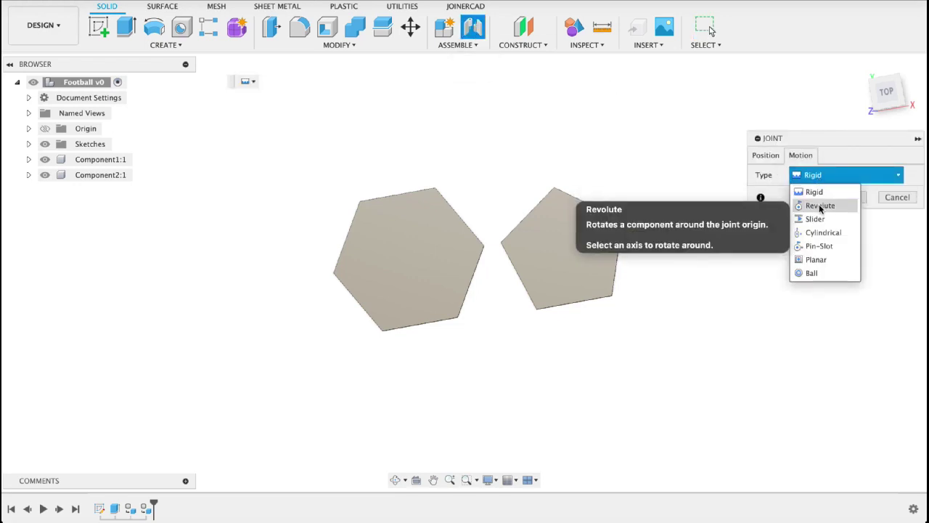
left_click(820, 206)
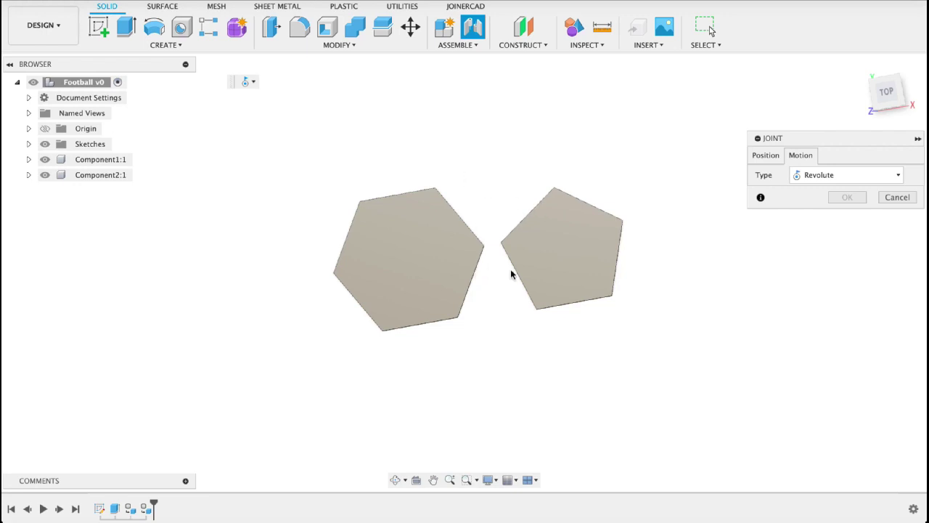
left_click(769, 157)
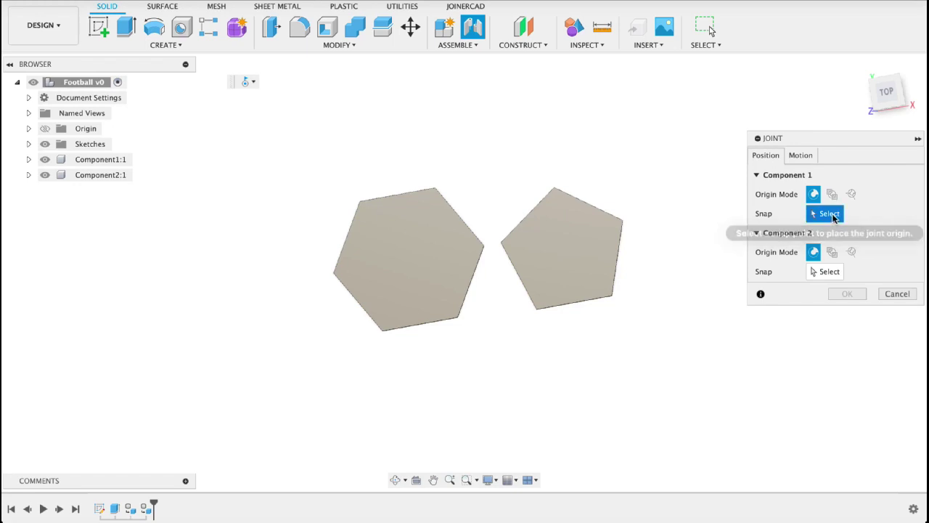
left_click(518, 281)
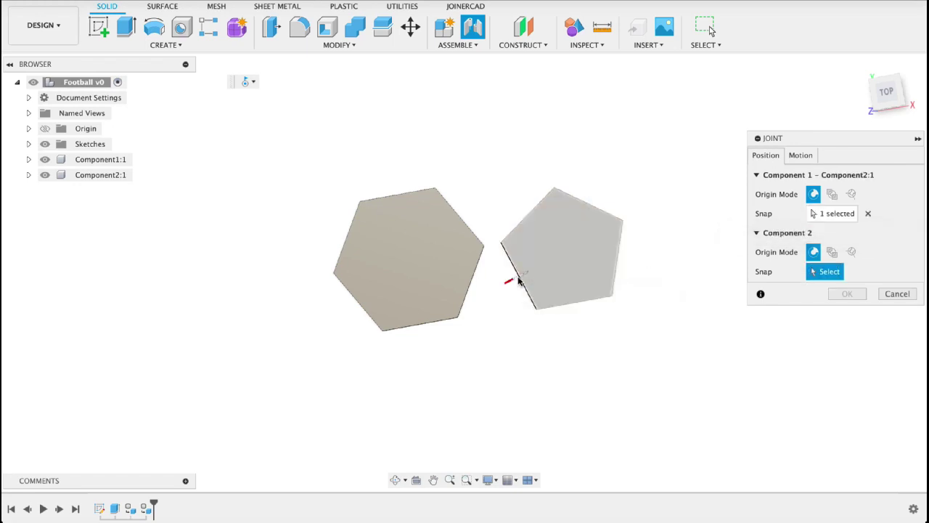
left_click(470, 285)
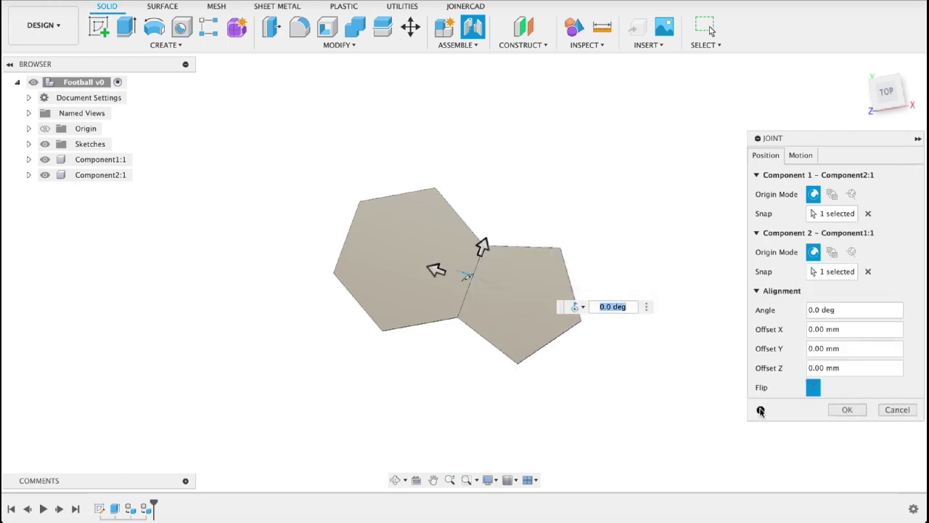
left_click(846, 409)
Animate the revolute joint between the hexagon and the pentagon to check its motion, and end the animation.
middle_click_drag(691, 327, 713, 296, "shift")
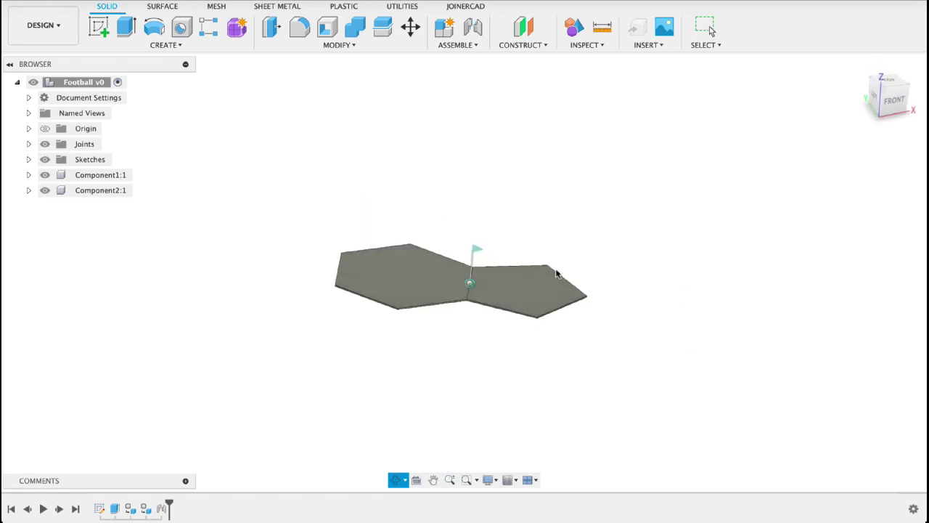
right_click(476, 253)
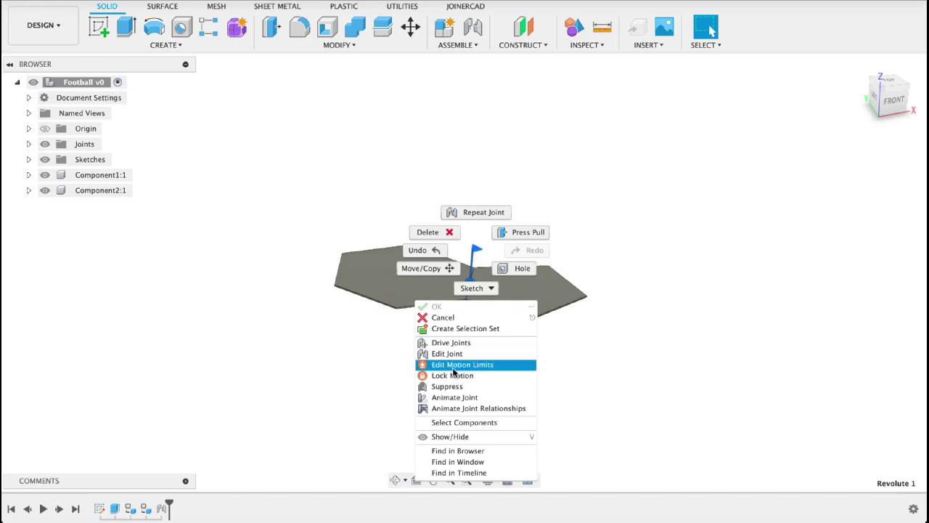
left_click(456, 397)
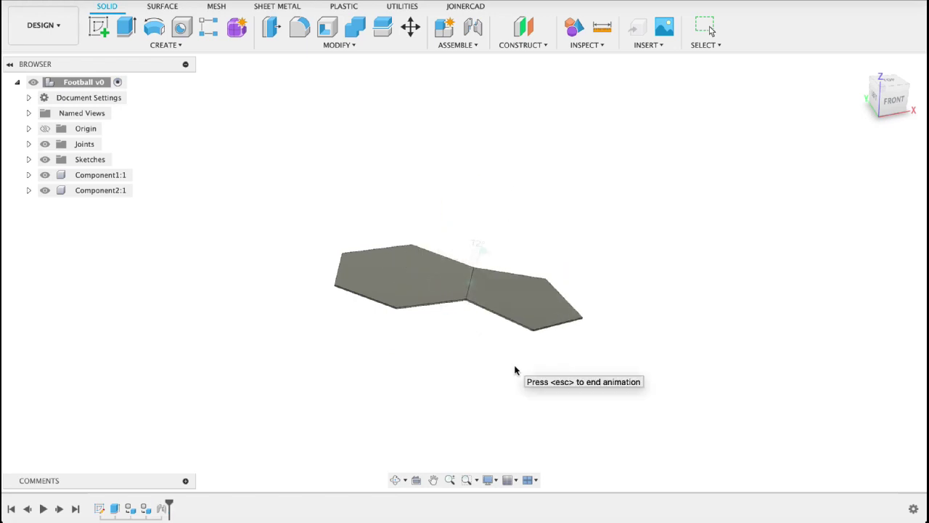
key("Escape")
Copy the hexagon component and place the copy above the joined pair, offset about 83.7 mm in X, 51.6 mm in Y and 22.9 mm in Z.
middle_click_drag(688, 216, 678, 255, "shift")
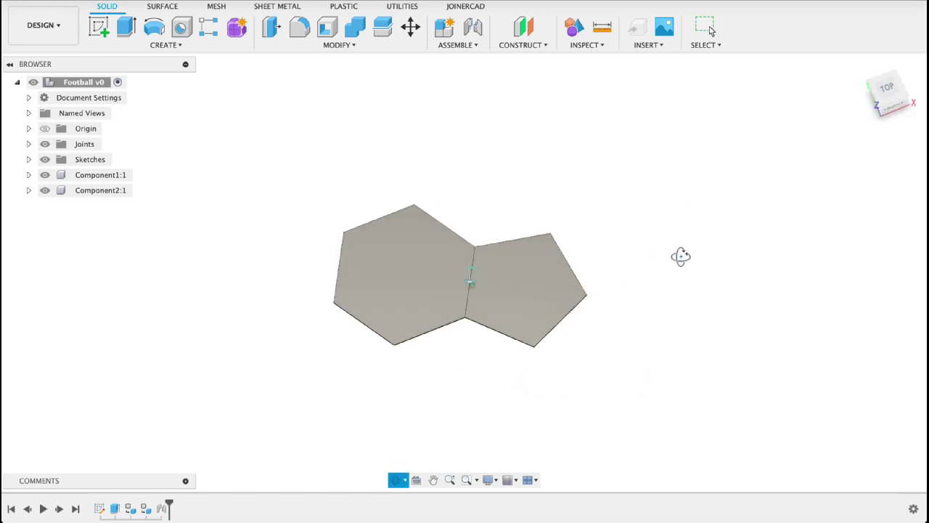
left_click(416, 261)
right_click(416, 260)
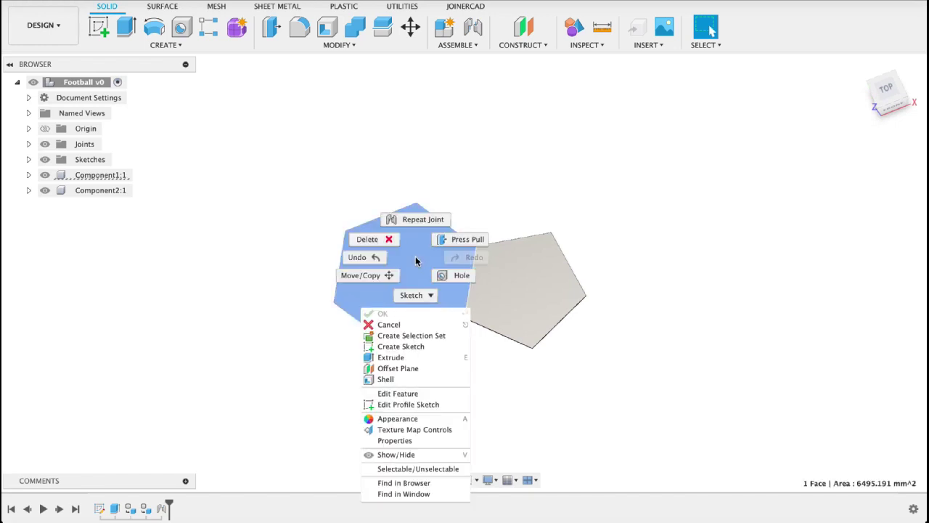
left_click(359, 275)
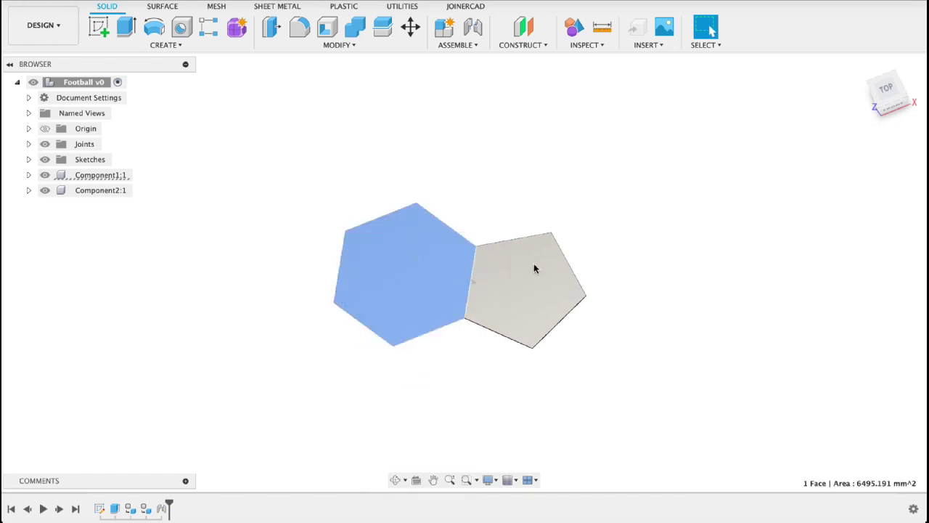
left_click(832, 157)
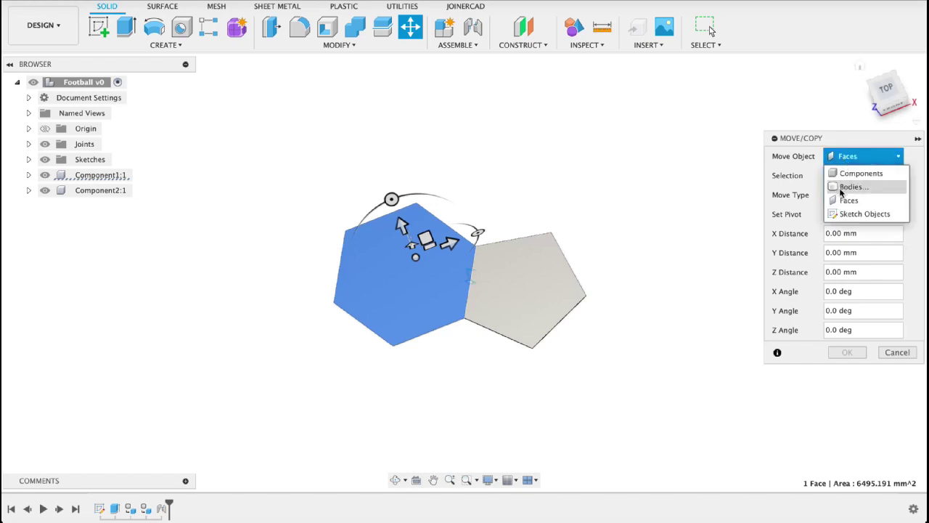
left_click(848, 173)
left_click(404, 274)
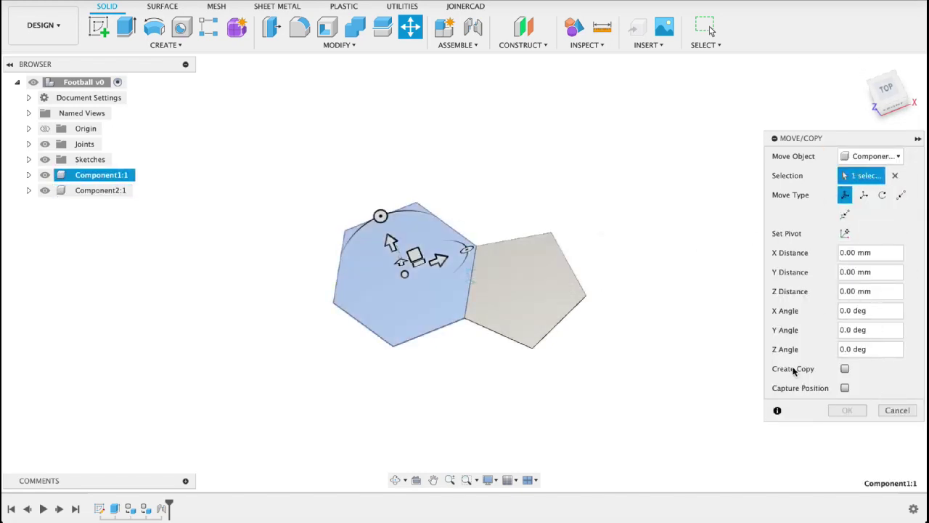
left_click(844, 369)
left_click_drag(405, 274, 492, 149)
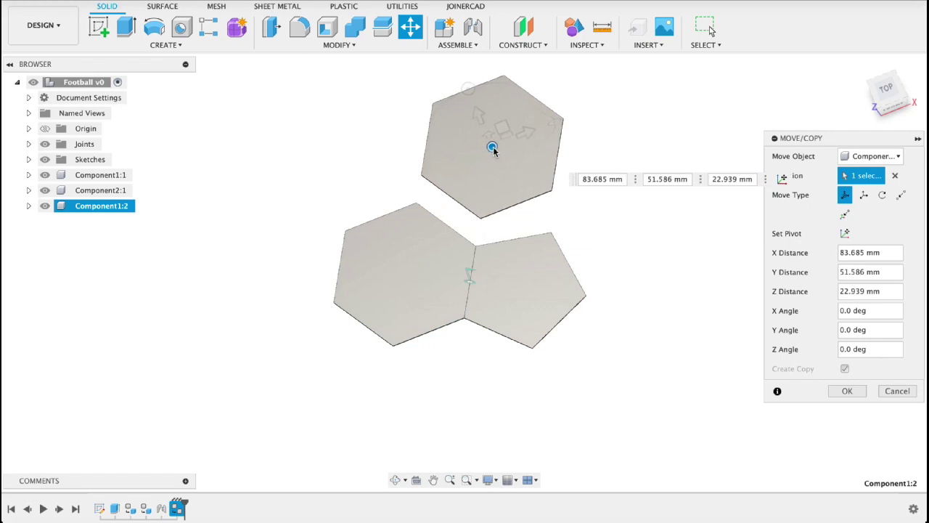
left_click(842, 390)
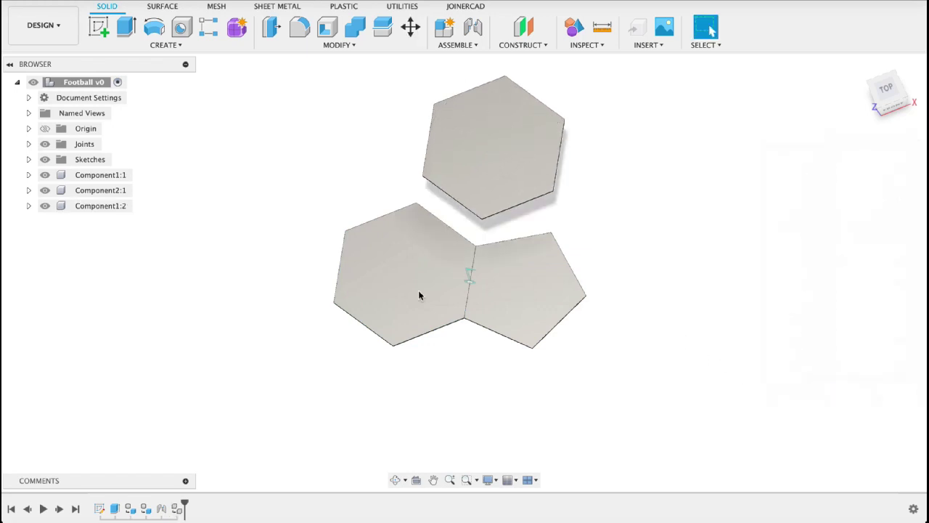
Join the copied hexagon's lower-right edge to the pentagon's upper edge with a revolute joint.
left_click(473, 27)
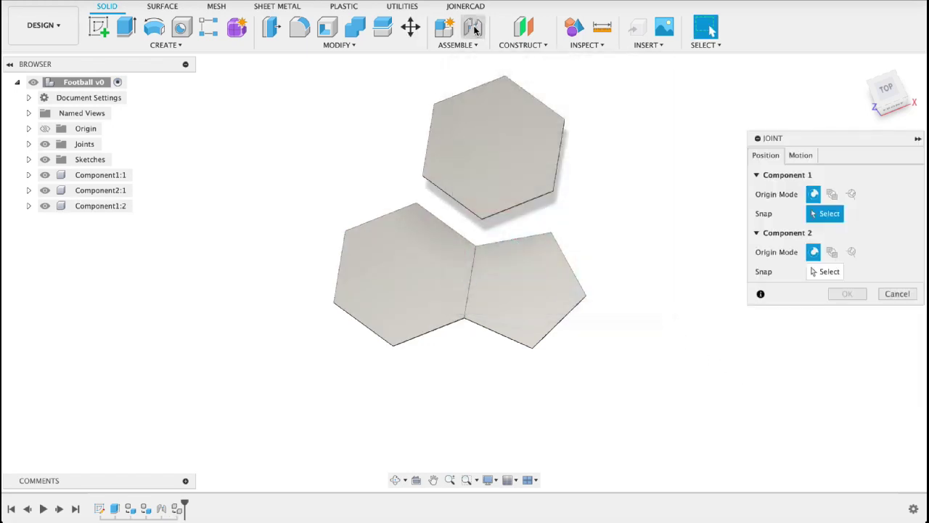
left_click(802, 155)
left_click(766, 156)
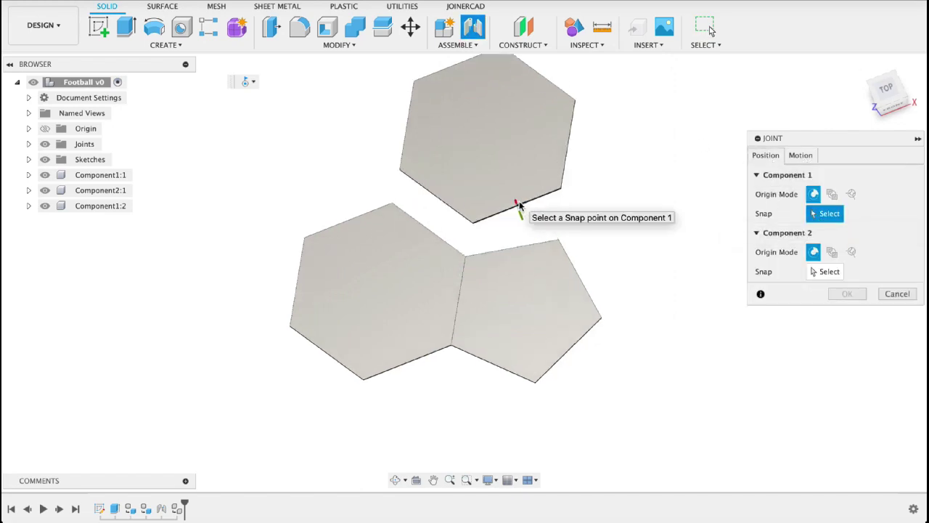
scroll(518, 204, "up", 3)
mouse_move(562, 233)
middle_mouse_down("shift")
mouse_move(557, 193)
mouse_move(542, 199)
middle_mouse_up("shift")
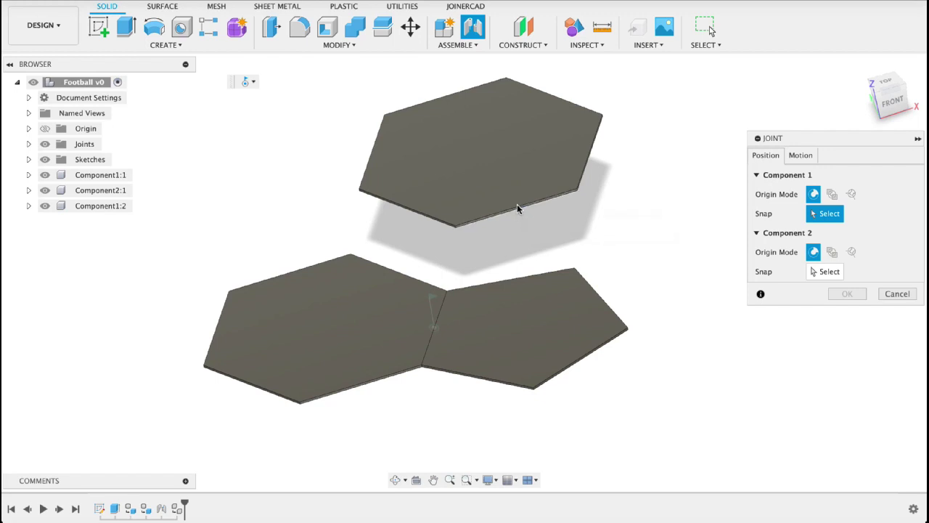
left_click(518, 208)
middle_click_drag(622, 224, 630, 294, "shift")
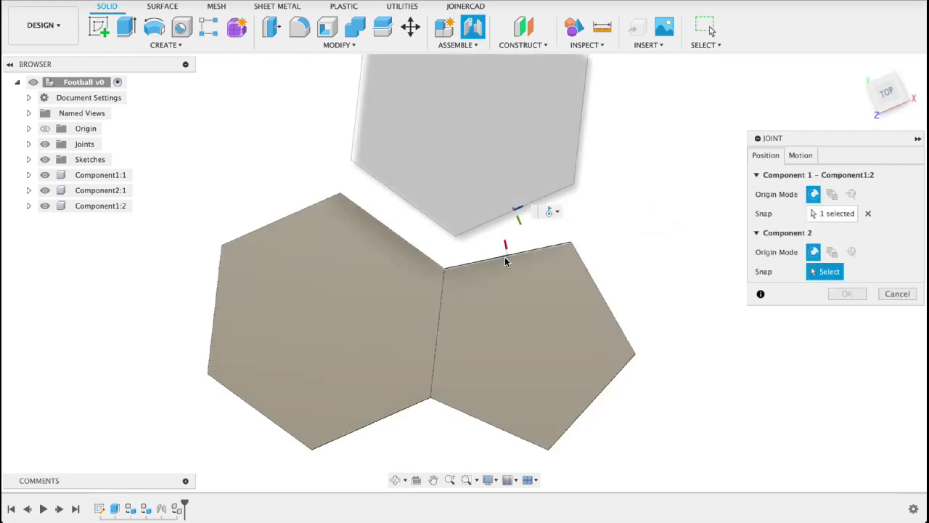
left_click(508, 259)
key("Return")
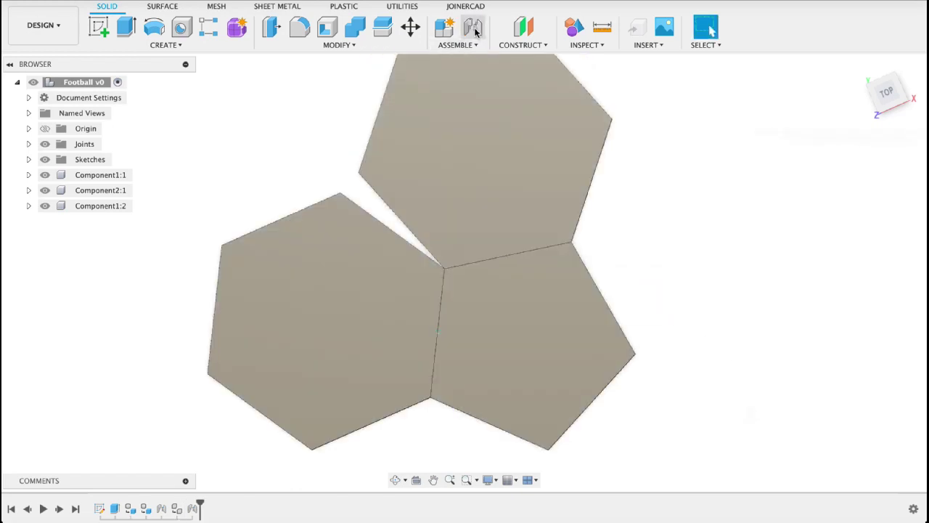
Close the gap between the two hexagons with a revolute joint from the copy's lower-left edge to the first hexagon's upper-right edge.
key("j")
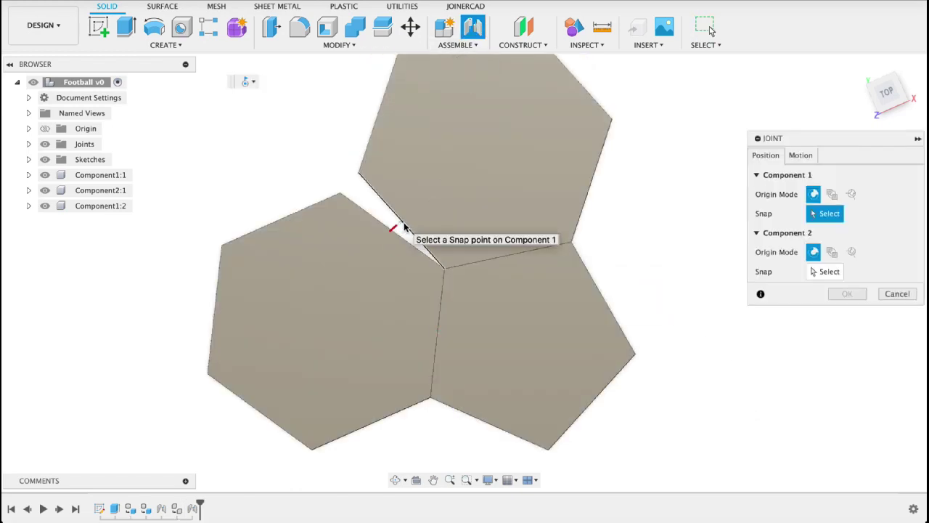
left_click(393, 234)
left_click(389, 232)
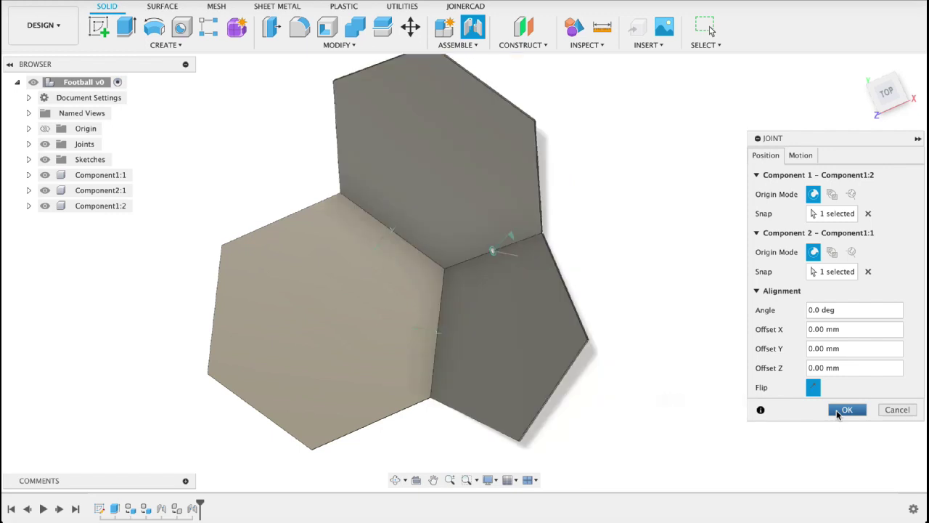
left_click(842, 411)
Copy the second hexagon component and offset the copy about 89 mm in X, -42.5 mm in Y and 17.2 mm in Z.
middle_click_drag(643, 322, 674, 262, "shift")
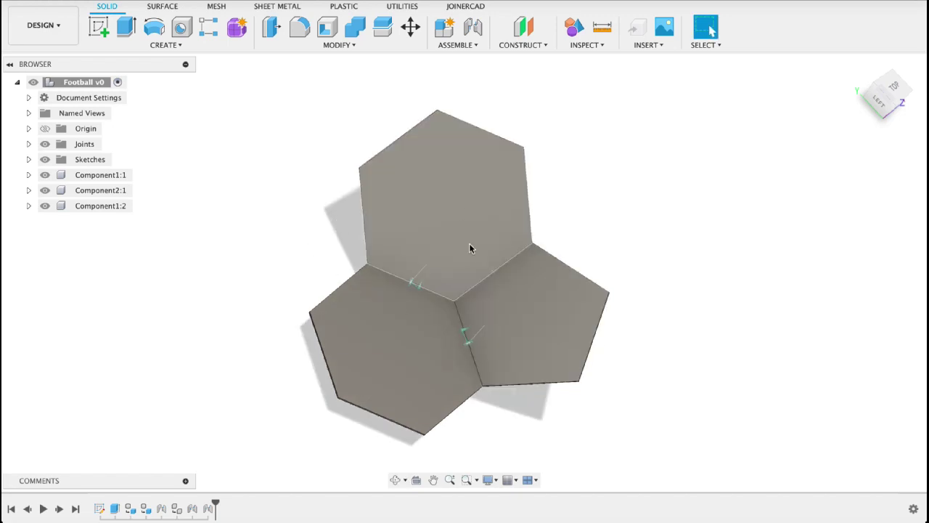
left_click(459, 199)
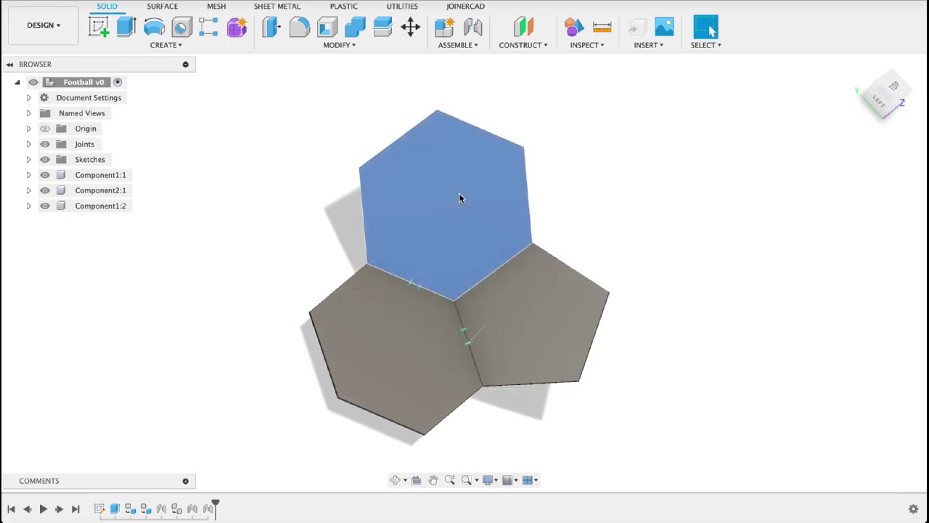
right_click(459, 199)
left_click(429, 220)
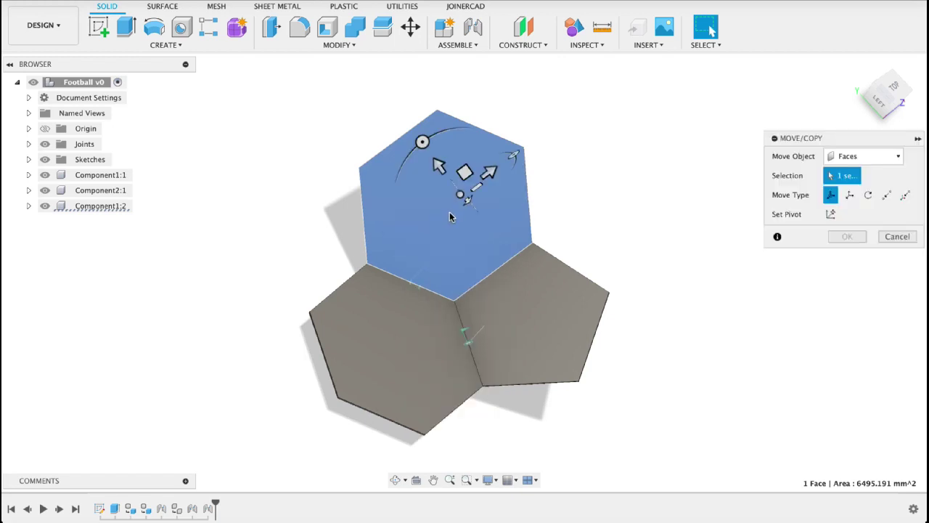
left_click(846, 158)
left_click(846, 172)
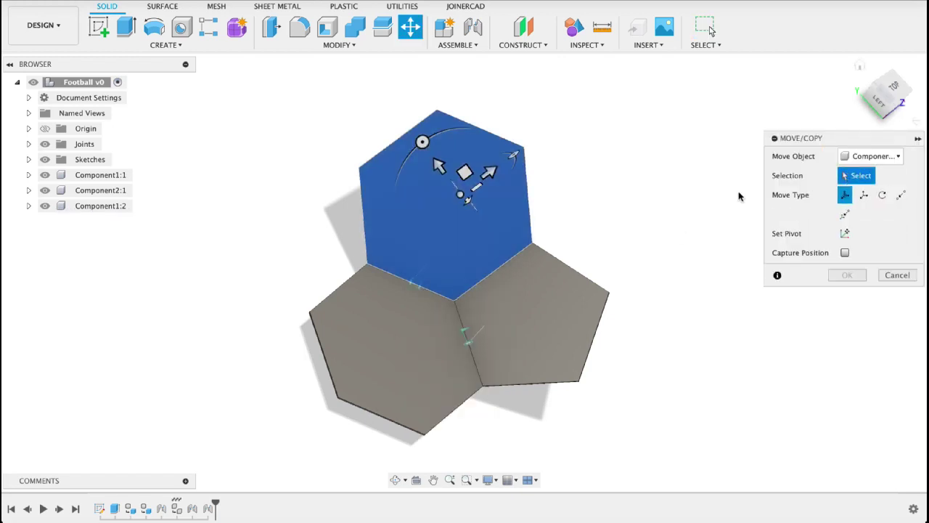
left_click(472, 224)
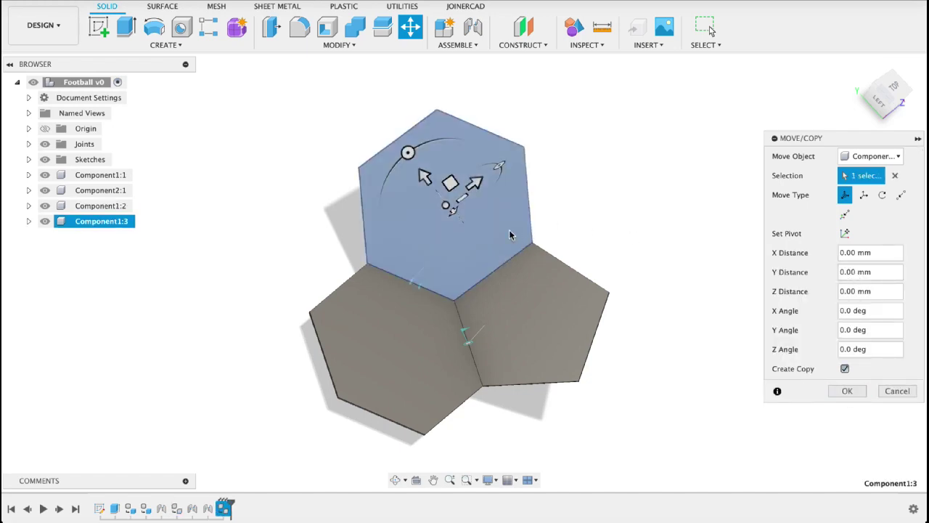
left_click_drag(456, 205, 640, 174)
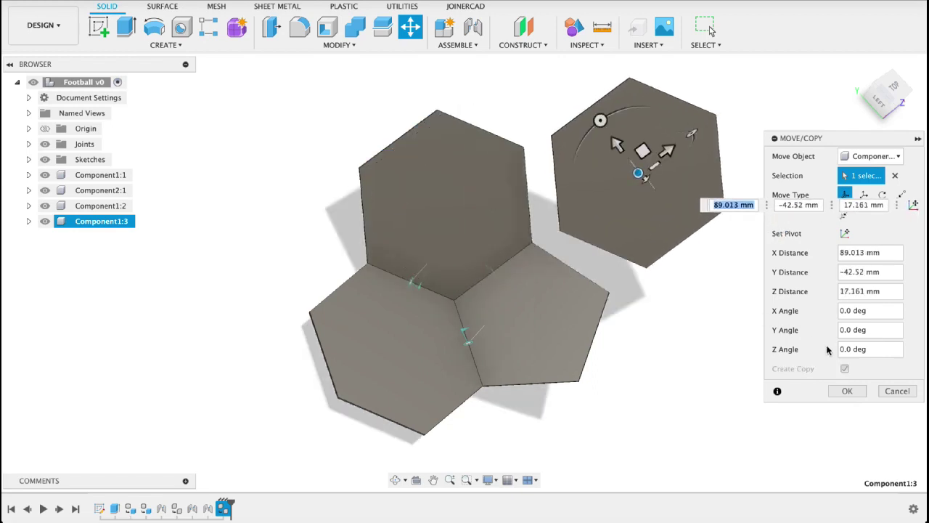
left_click(847, 392)
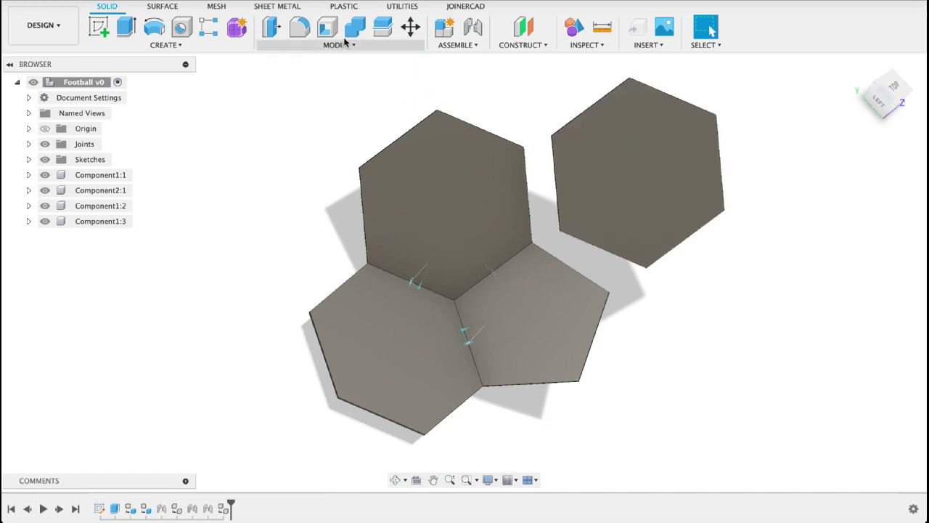
Join the third hexagon's left edge to the second hexagon's right edge with a revolute joint.
left_click(473, 26)
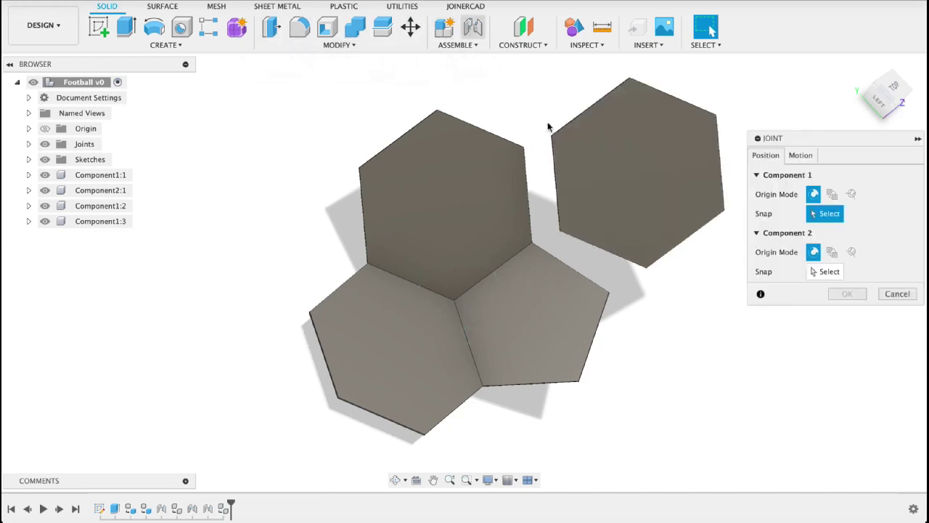
left_click(557, 187)
left_click(532, 197)
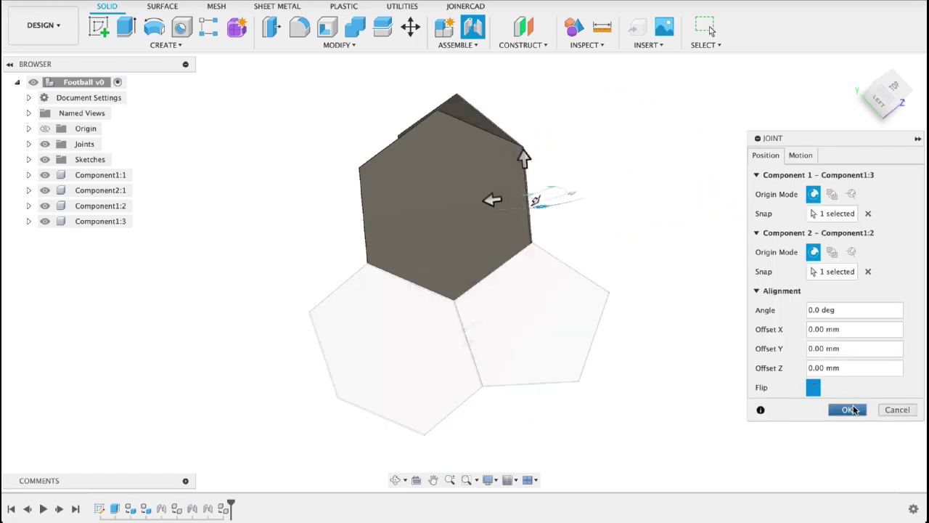
left_click(848, 410)
Join the third hexagon's lower-left edge to the pentagon's adjacent free edge with a revolute joint.
left_click(474, 27)
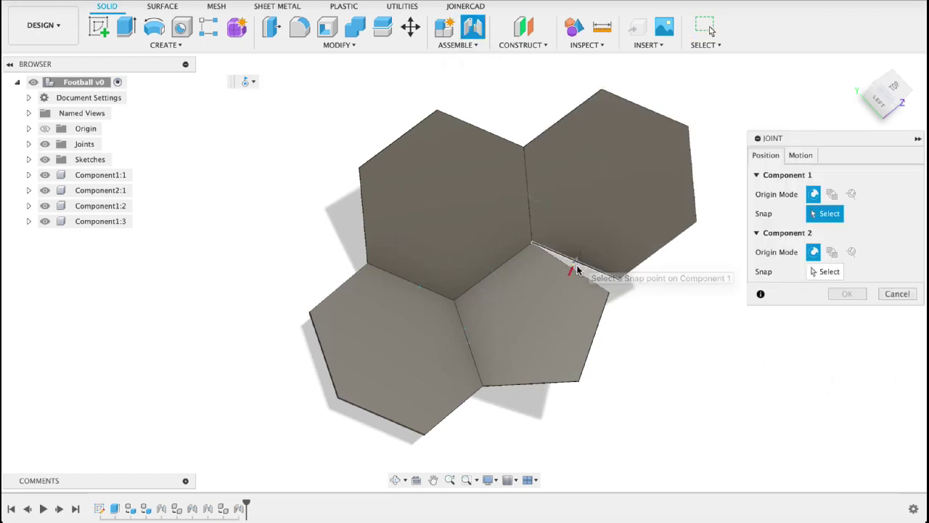
left_click(577, 264)
left_click(574, 273)
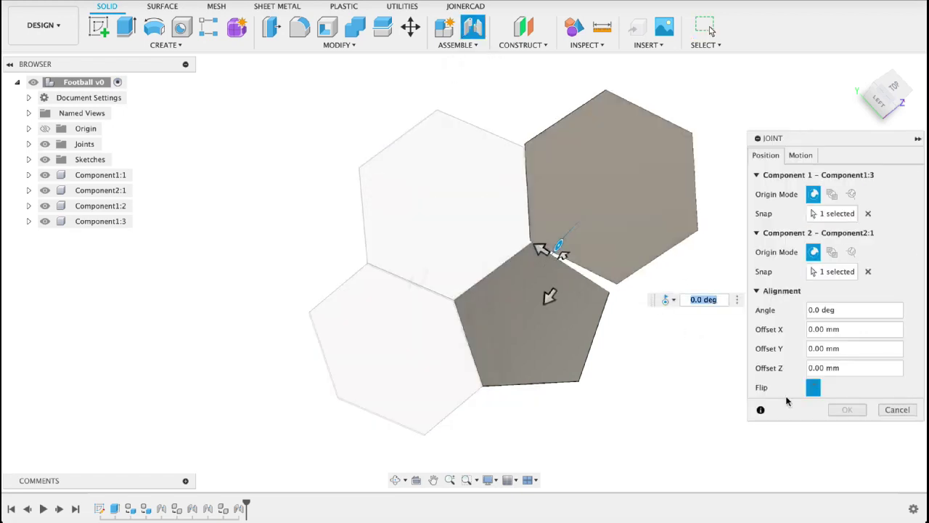
left_click(847, 410)
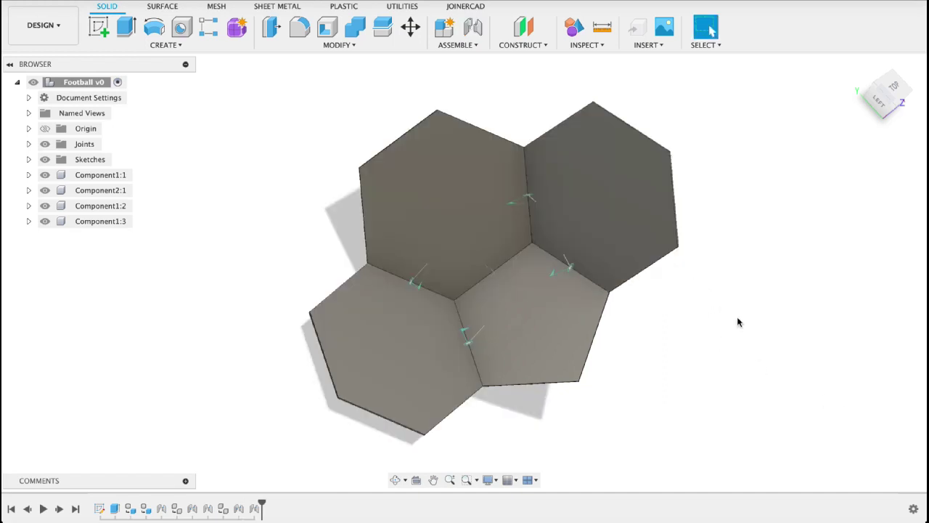
scroll(738, 321, "down", 3)
mouse_move(763, 306)
left_mouse_down()
mouse_move(805, 307)
mouse_move(830, 326)
mouse_move(760, 288)
mouse_move(765, 317)
mouse_move(747, 315)
mouse_move(763, 315)
left_mouse_up()
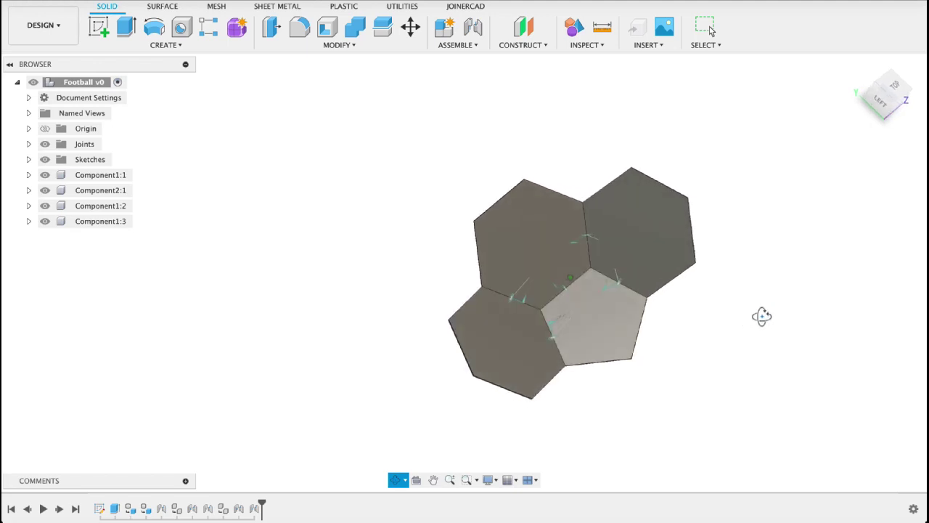
key("Escape")
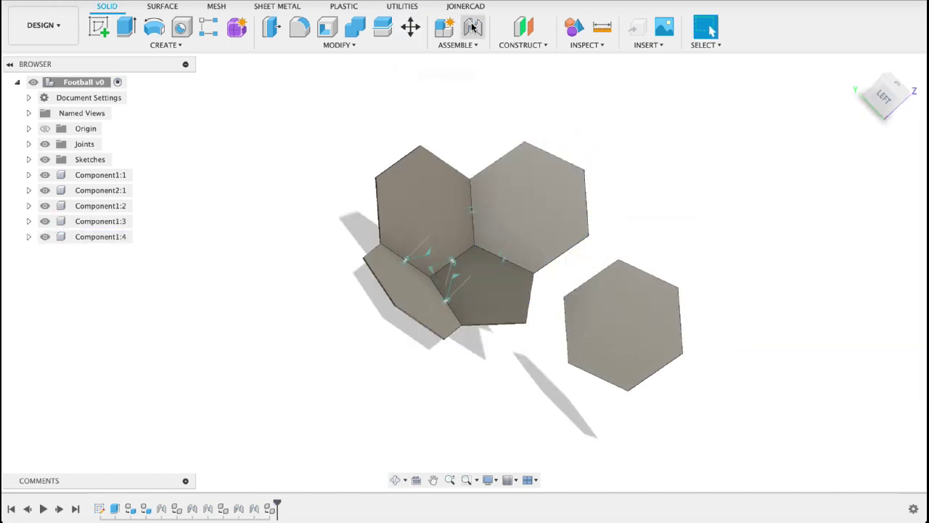
Join the fourth hexagon's upper-left edge to the third hexagon's lower-right edge with a revolute joint.
left_click(472, 27)
left_click(595, 257)
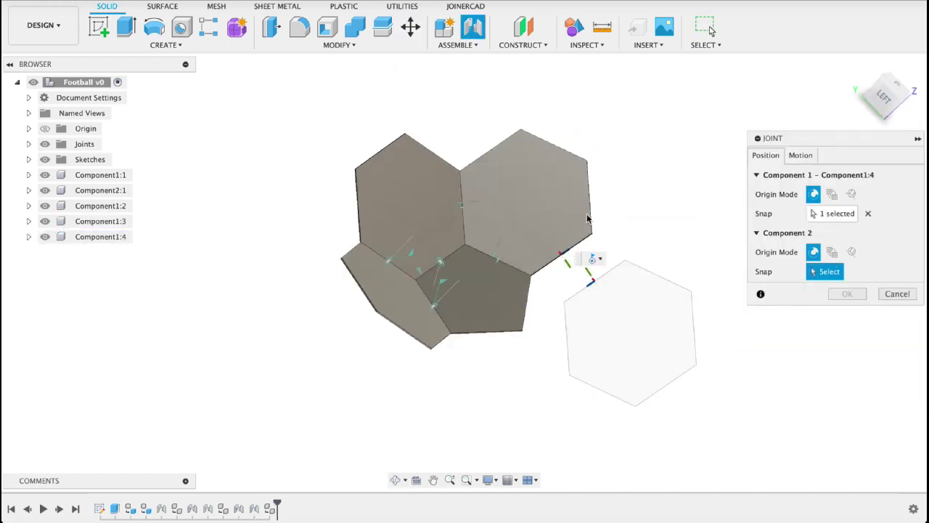
left_click(585, 284)
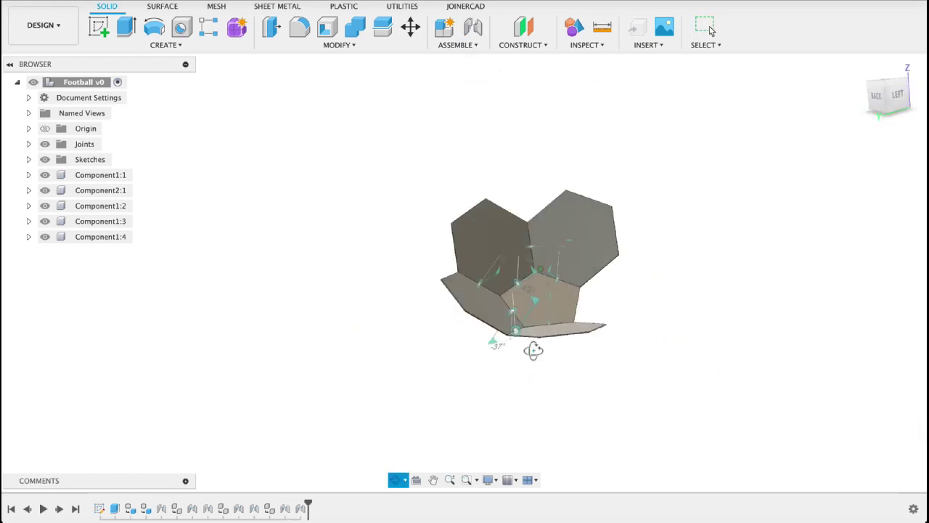